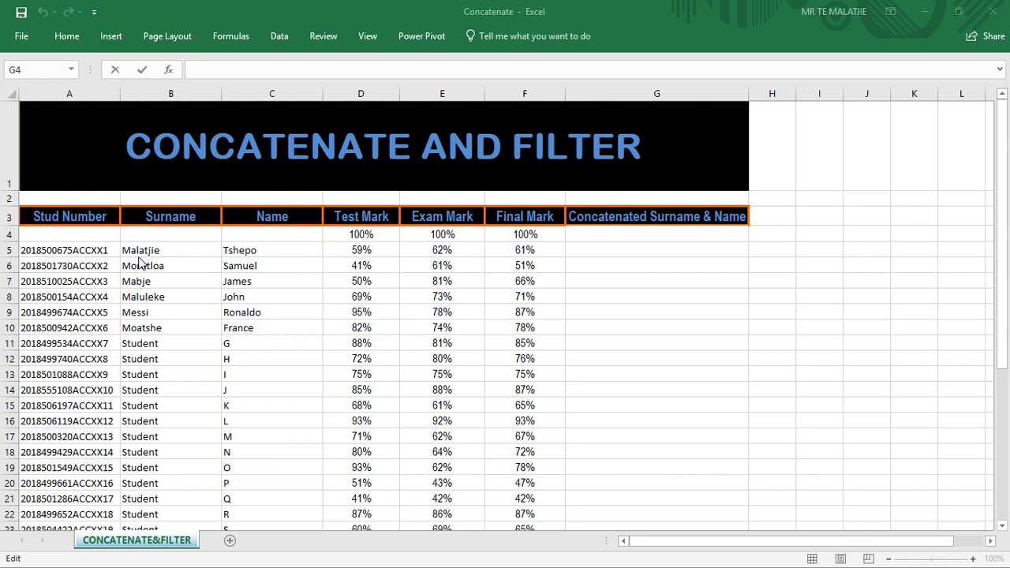
Type the surname and first name from B5 and C5 into G5 by hand, then erase it.
{"action": "left_click", "coordinate": [167, 250]}
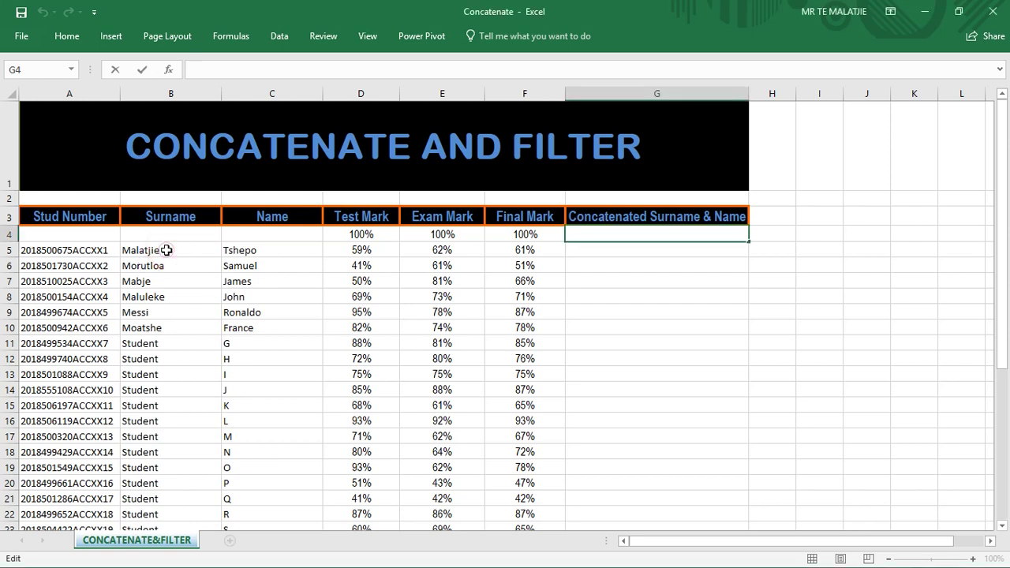
{"action": "left_click", "coordinate": [237, 251]}
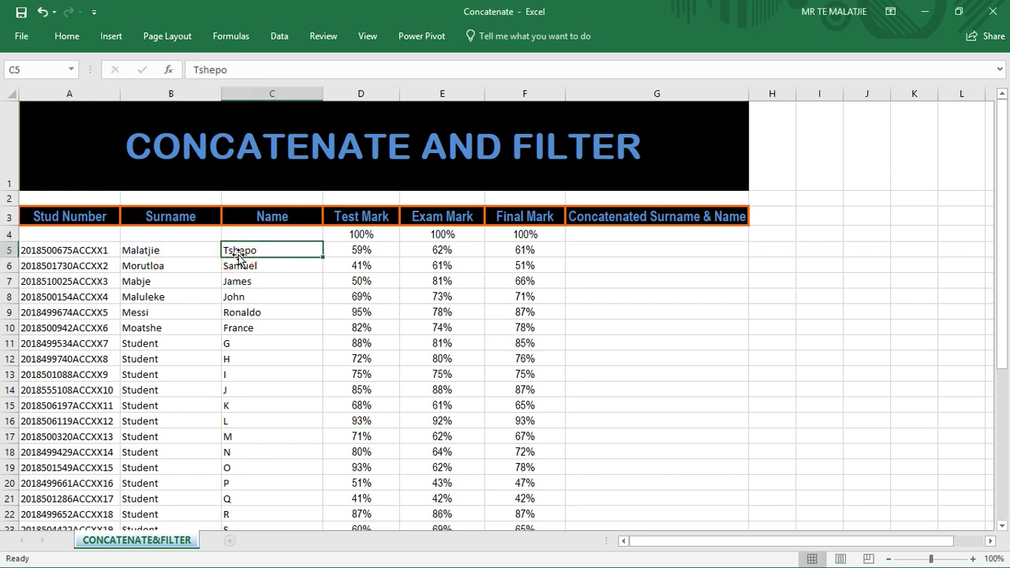
{"action": "left_click", "coordinate": [602, 250]}
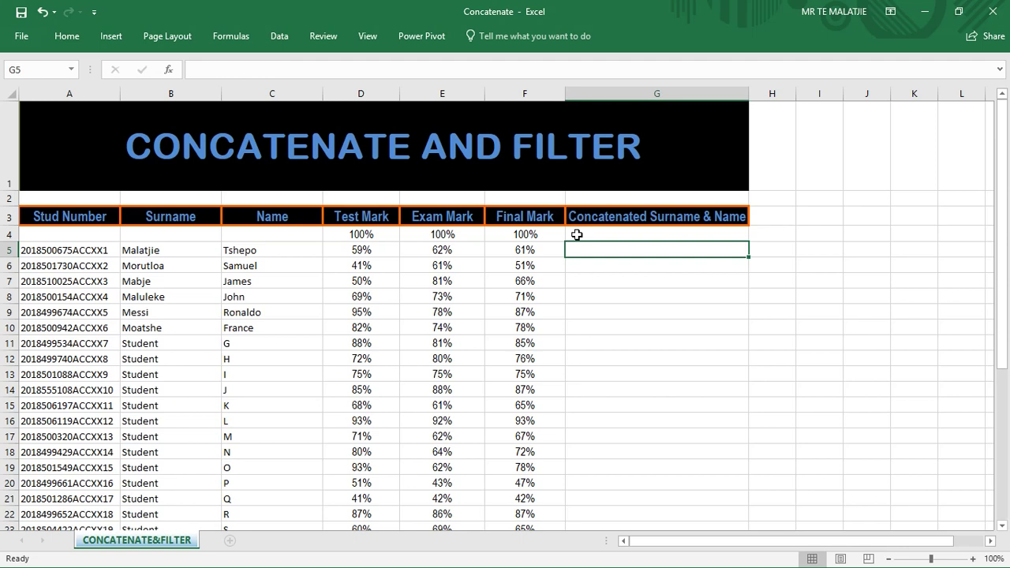
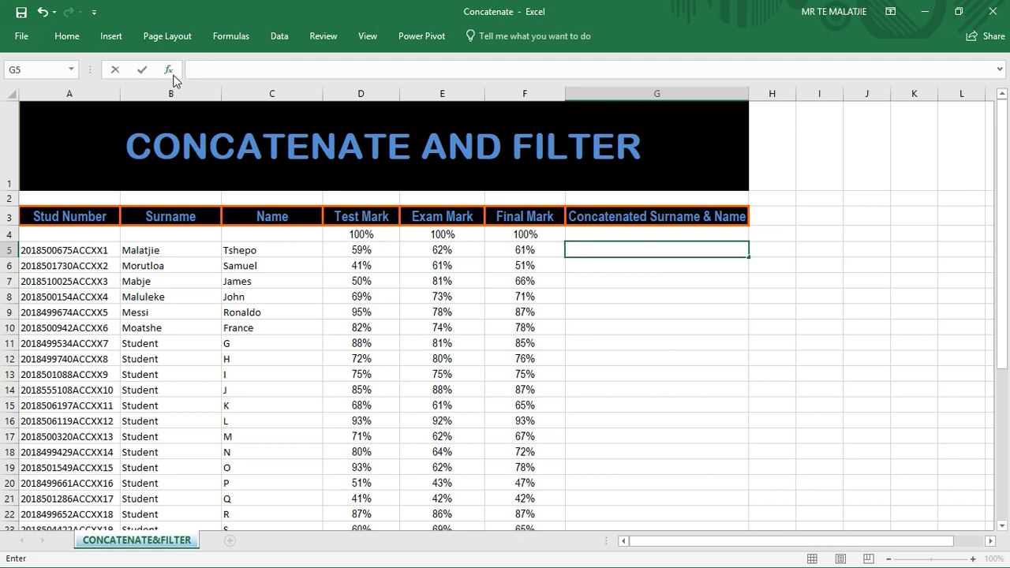
Start an empty =CONCATENATE() formula in G5 from the Insert Function picker.
{"action": "type", "text": "="}
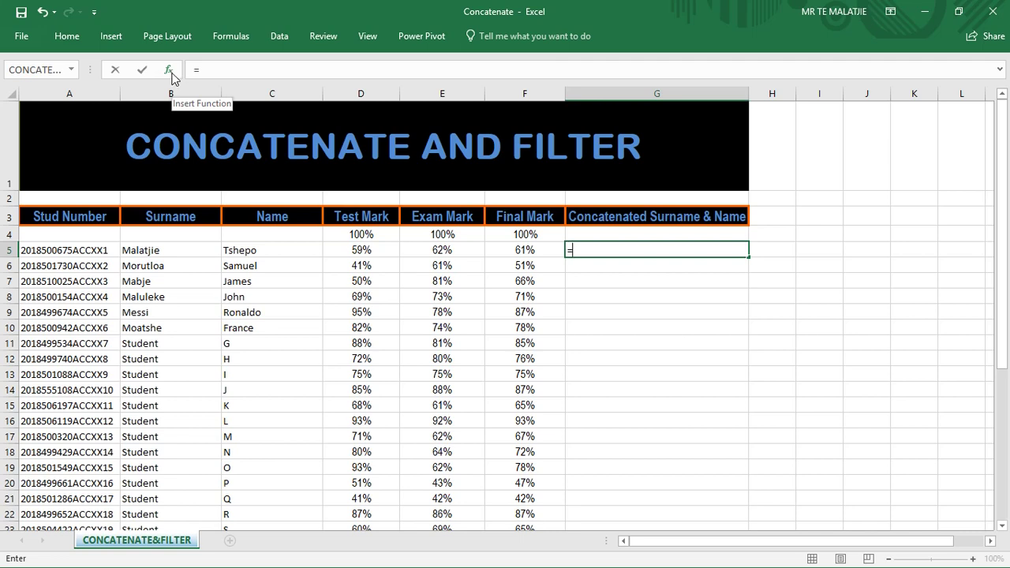
{"action": "left_click", "coordinate": [168, 70]}
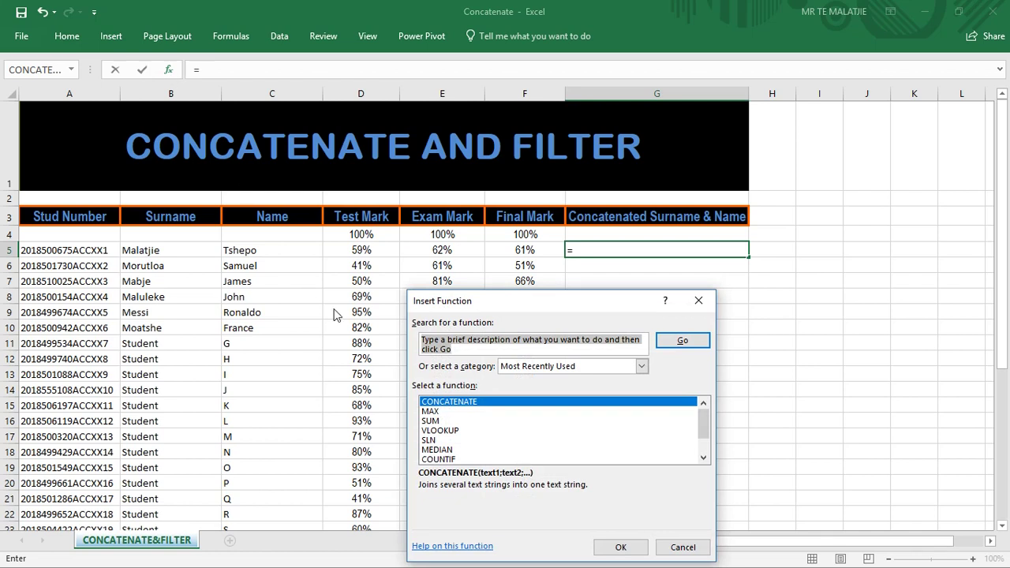
{"action": "left_click", "coordinate": [455, 403]}
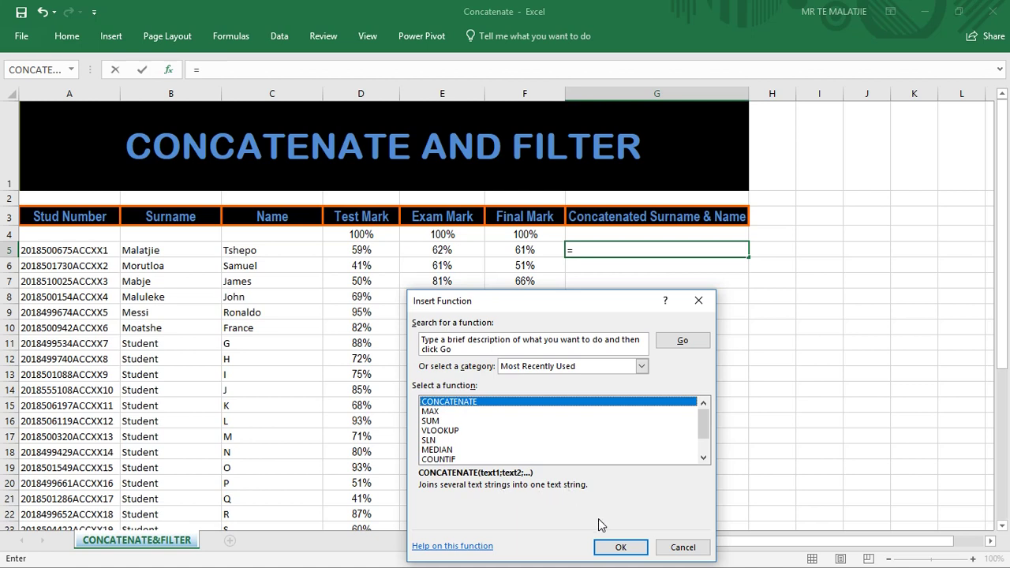
{"action": "left_click", "coordinate": [621, 548]}
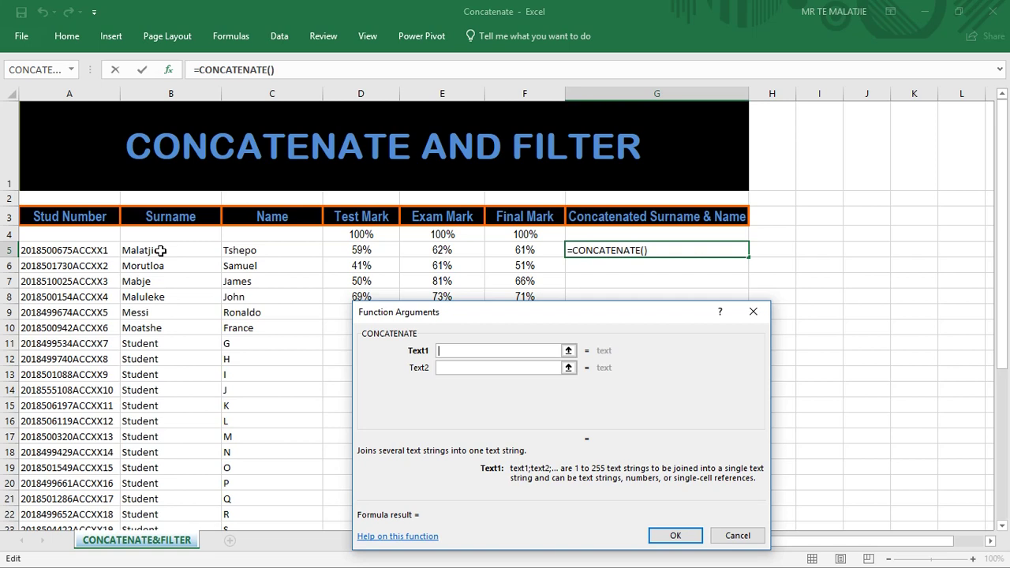
Set Text1 to B5 and Text2 to C5, giving =CONCATENATE(B5;C5) in G5.
{"action": "left_click", "coordinate": [160, 250]}
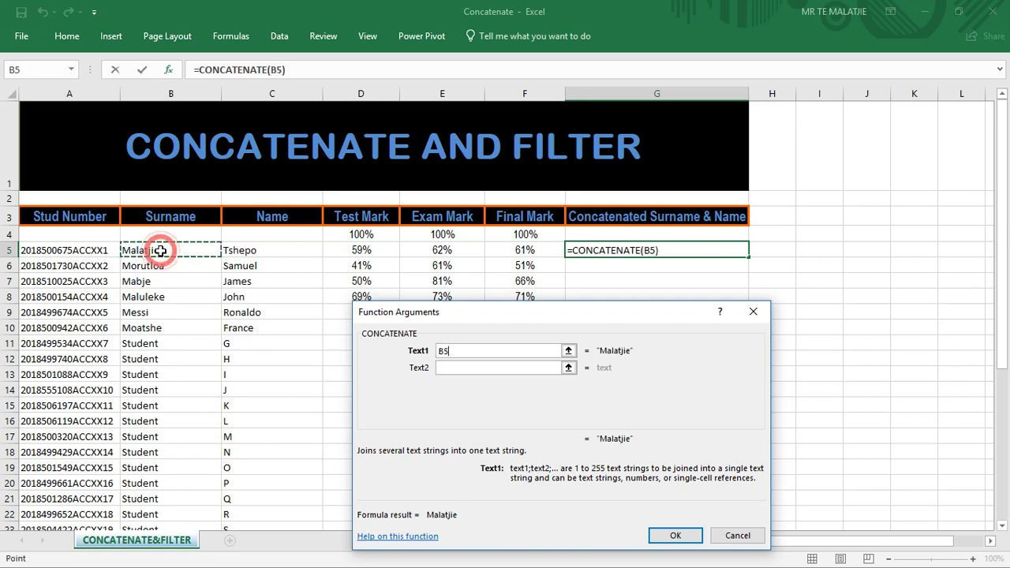
{"action": "left_click", "coordinate": [454, 367]}
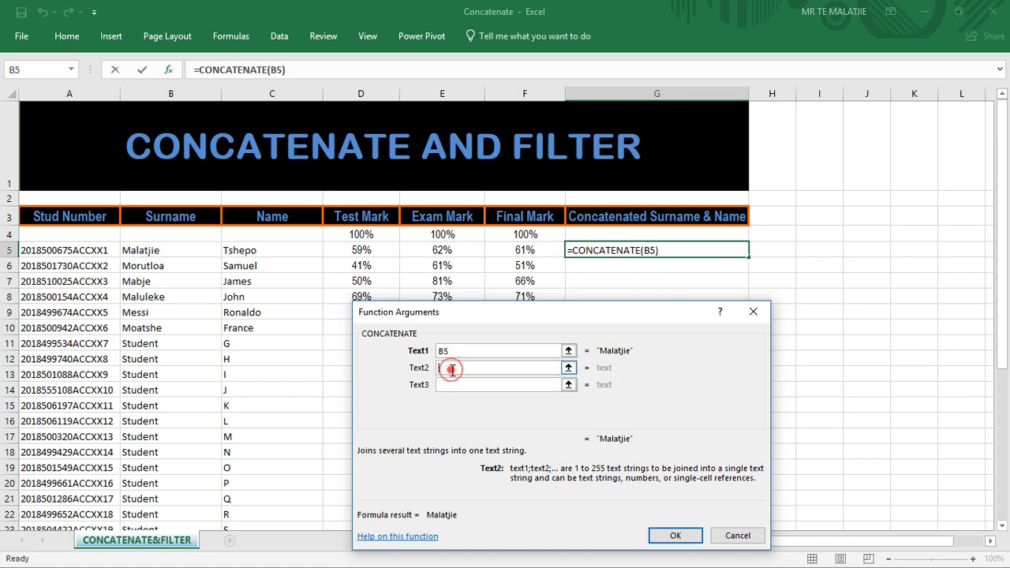
{"action": "left_click", "coordinate": [242, 249]}
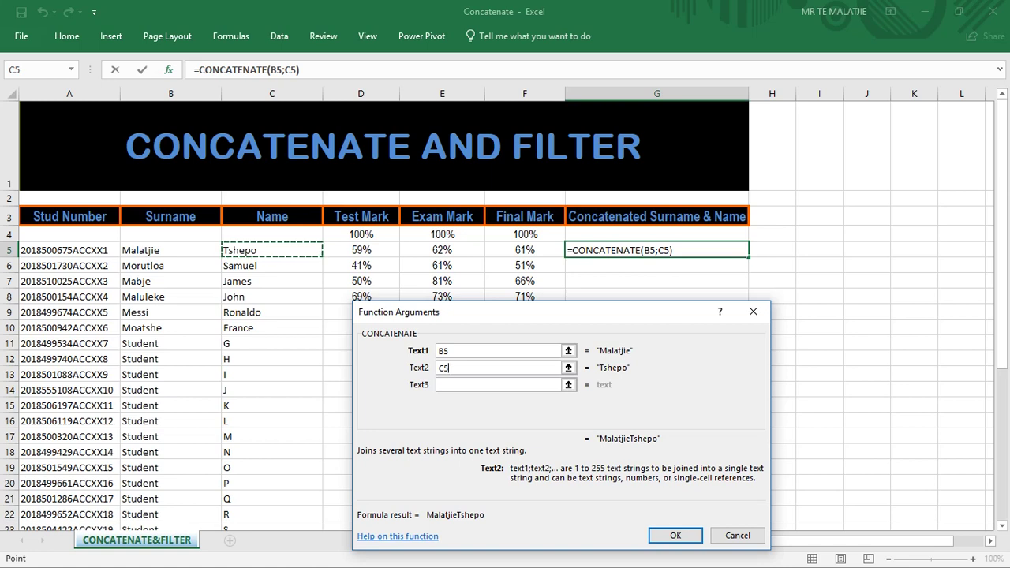
{"action": "left_click", "coordinate": [674, 535]}
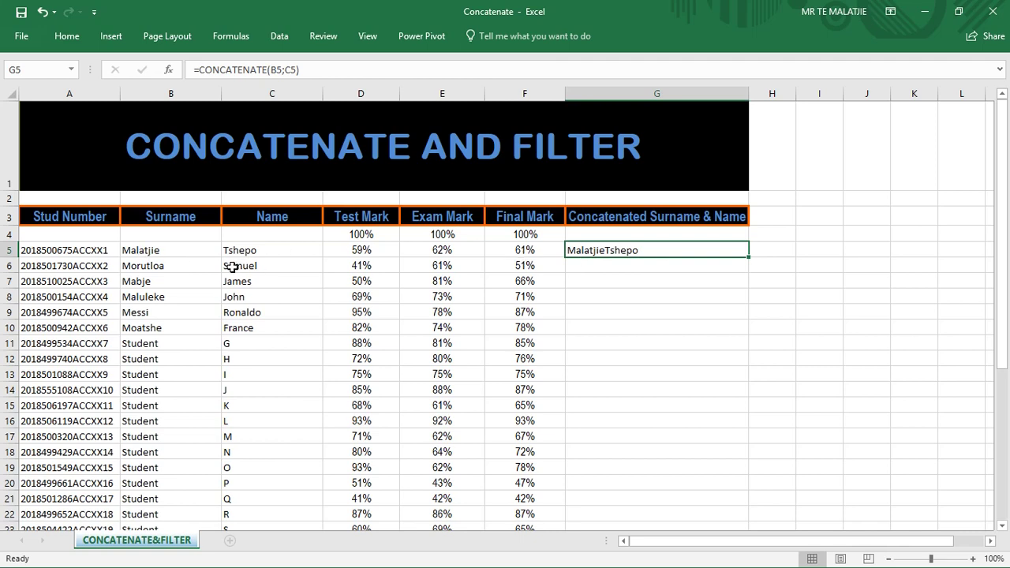
Check G5's formula and undo it because the names run together without a space.
{"action": "left_click", "coordinate": [639, 264]}
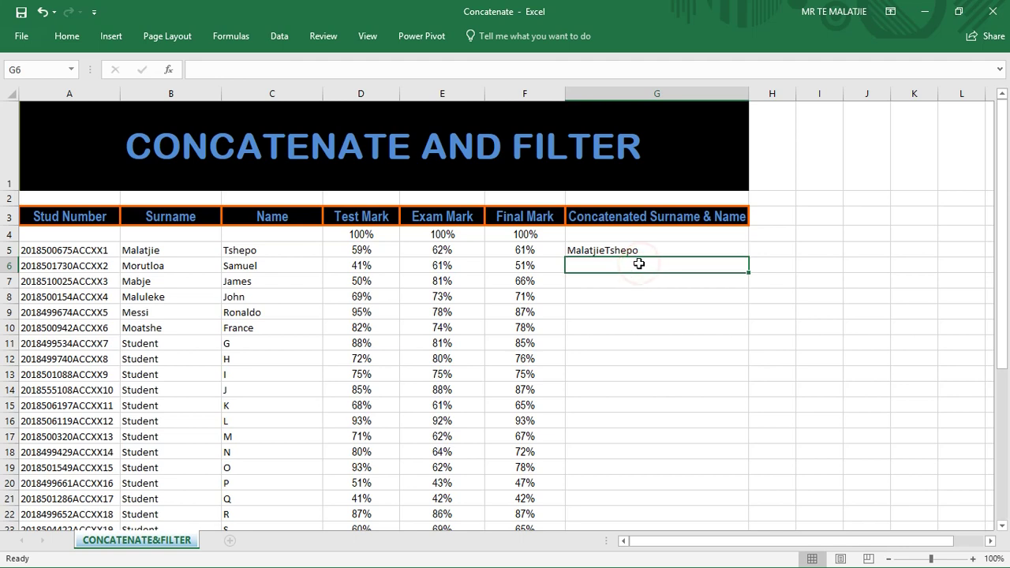
{"action": "left_click", "coordinate": [614, 249]}
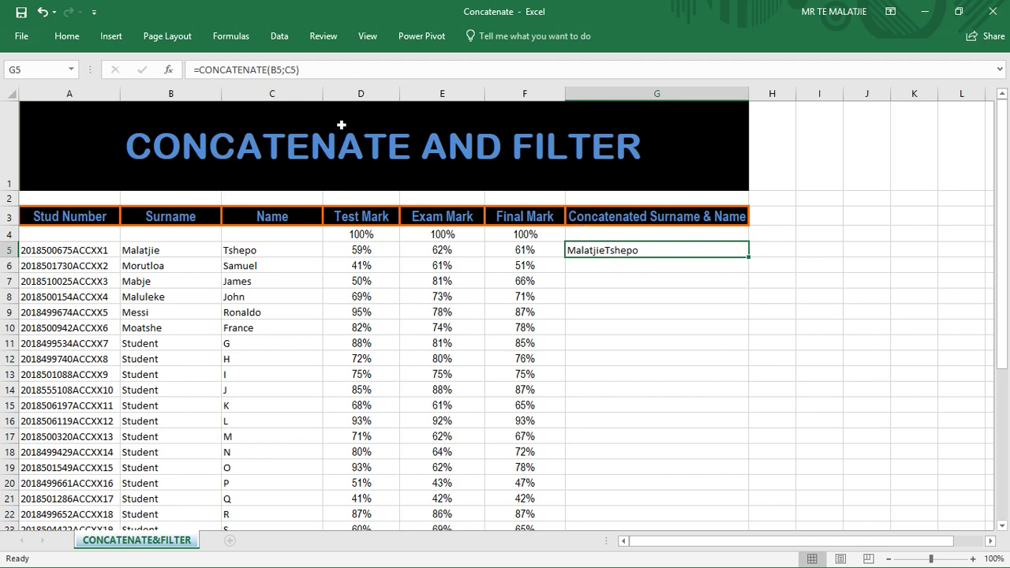
{"action": "left_click", "coordinate": [43, 13]}
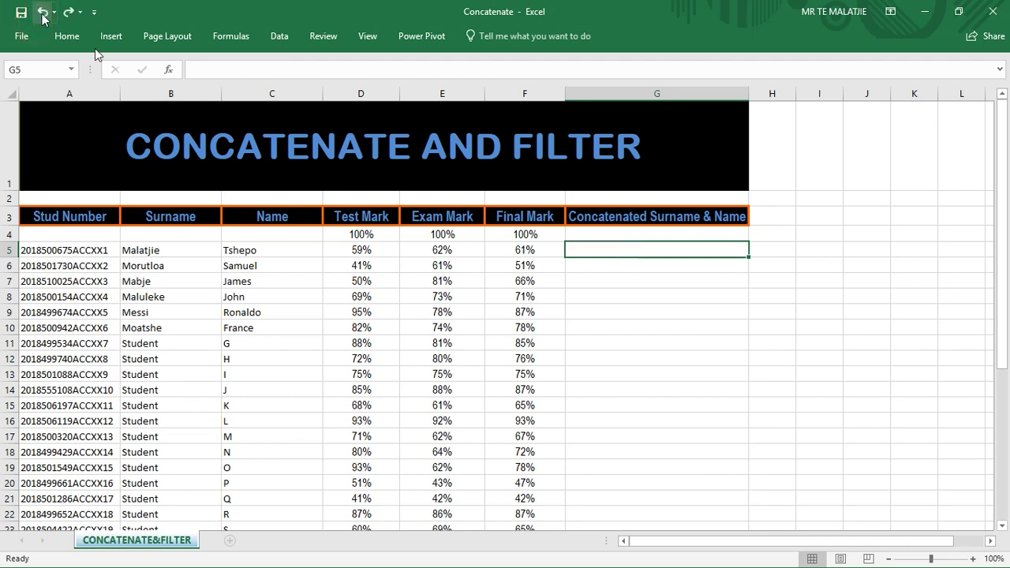
Rebuild CONCATENATE in G5 with Text1 B5, Text2 " " and Text3 C5.
{"action": "left_click", "coordinate": [169, 70]}
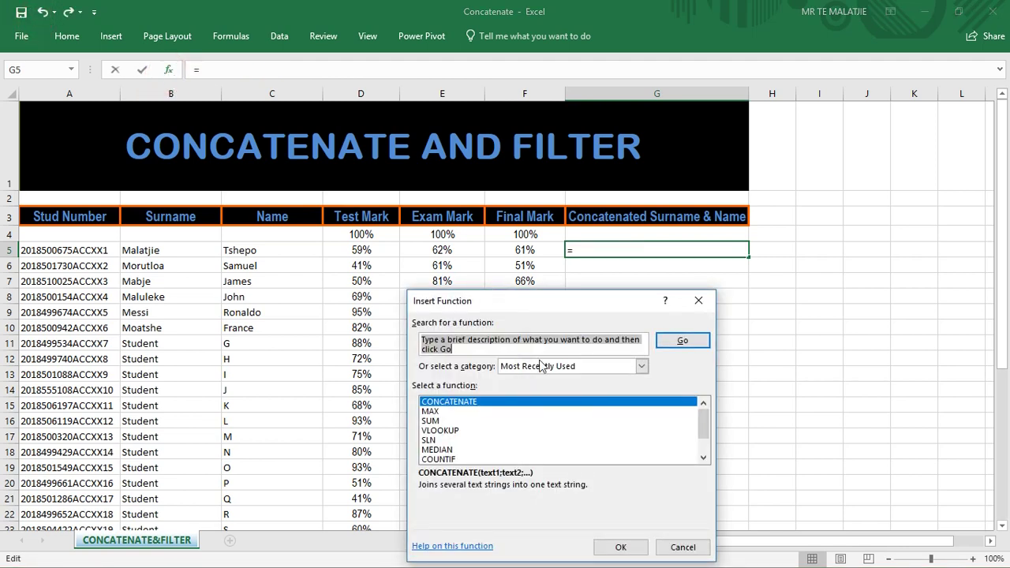
{"action": "left_click", "coordinate": [618, 547]}
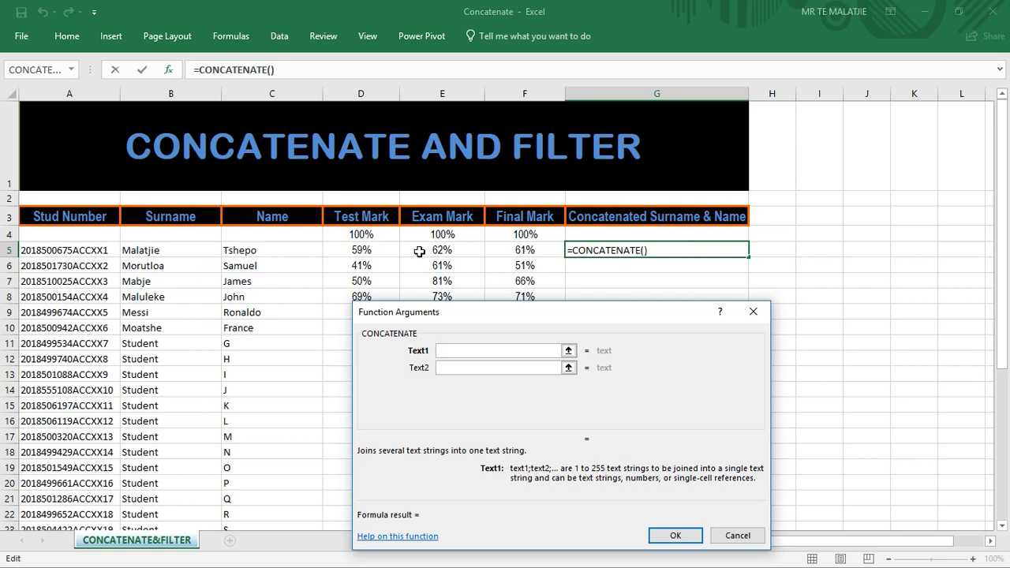
{"action": "left_click", "coordinate": [157, 254]}
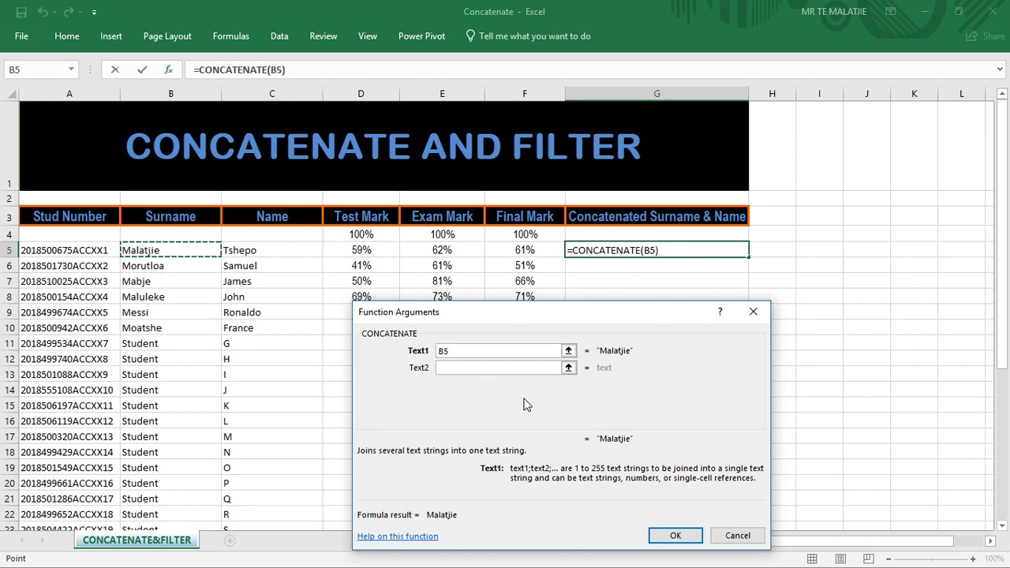
{"action": "left_click", "coordinate": [461, 368]}
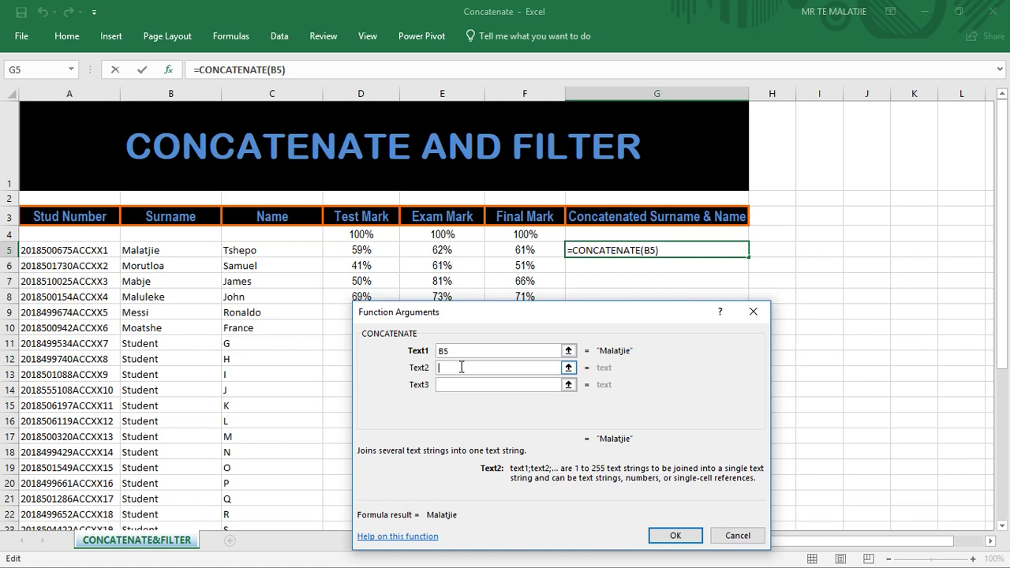
{"action": "type", "text": "\""}
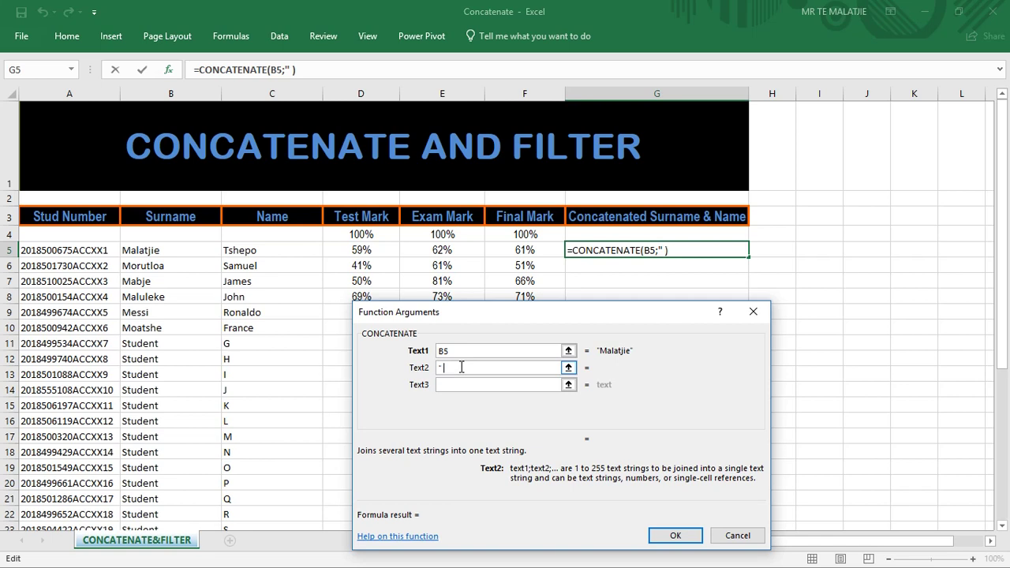
{"action": "type", "text": " \""}
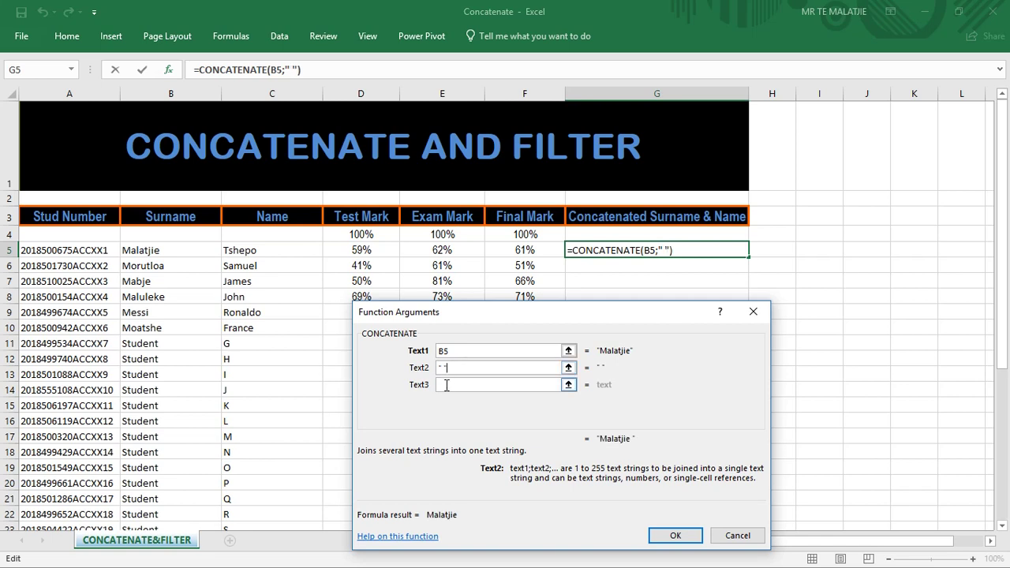
{"action": "left_click", "coordinate": [447, 385]}
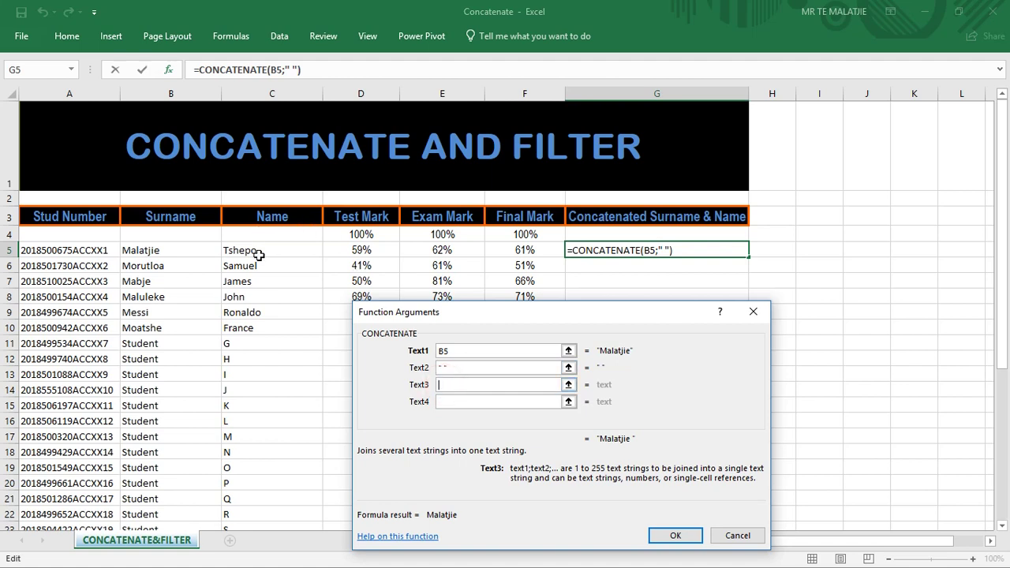
{"action": "left_click", "coordinate": [258, 252]}
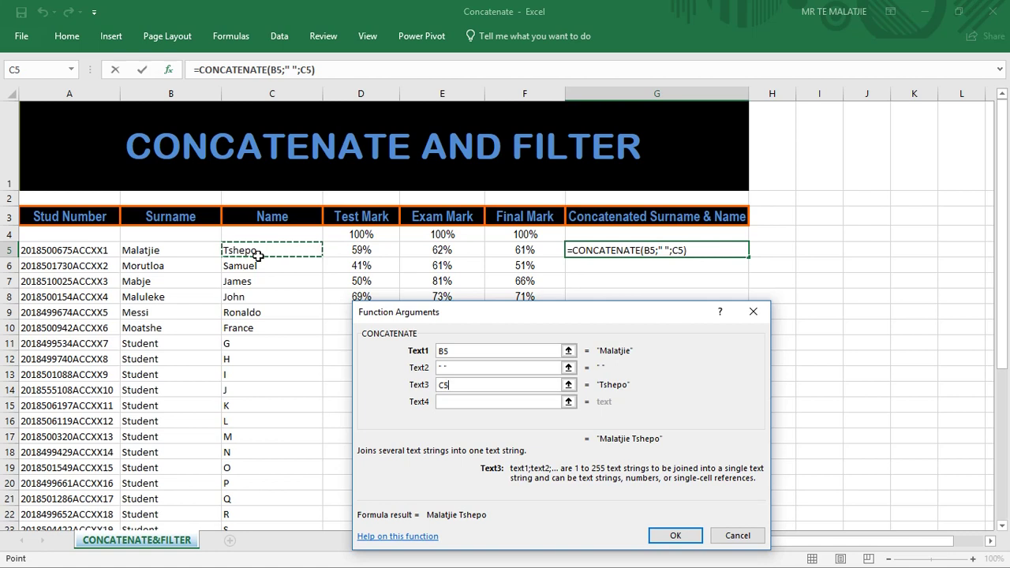
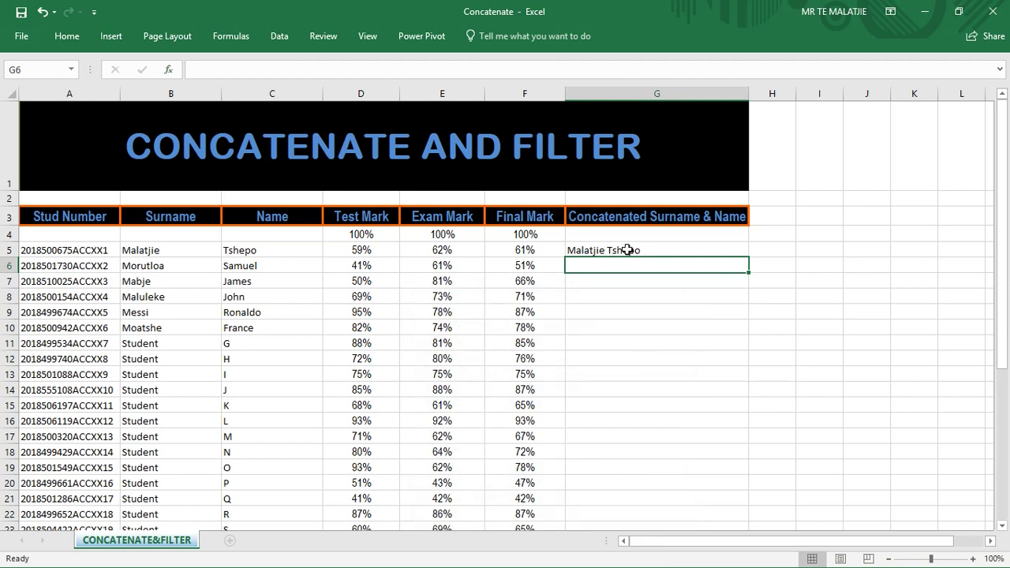
Copy G5's CONCATENATE name formula and select G6:G10 as the paste target.
{"action": "left_click", "coordinate": [62, 40]}
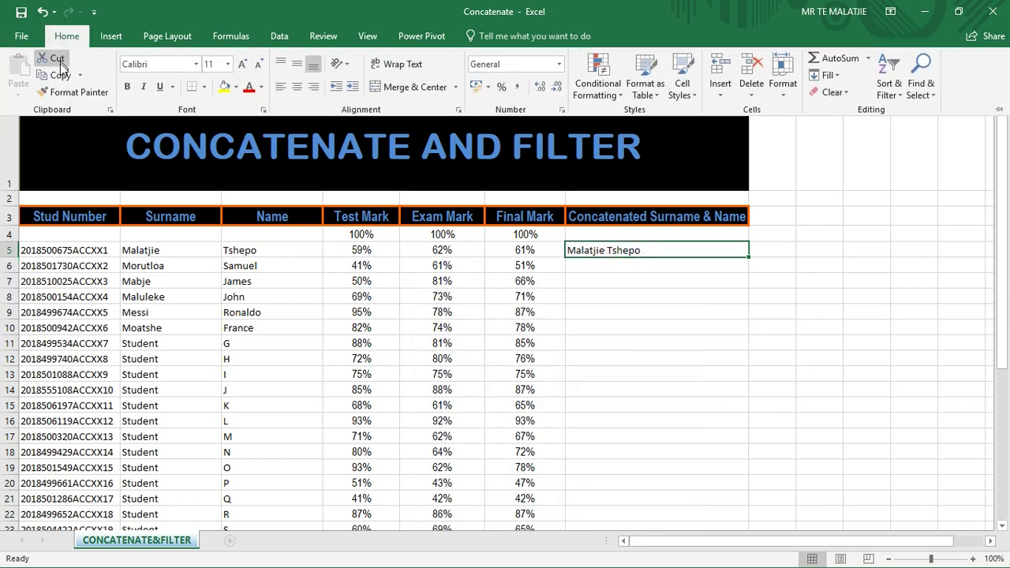
{"action": "left_click", "coordinate": [57, 75]}
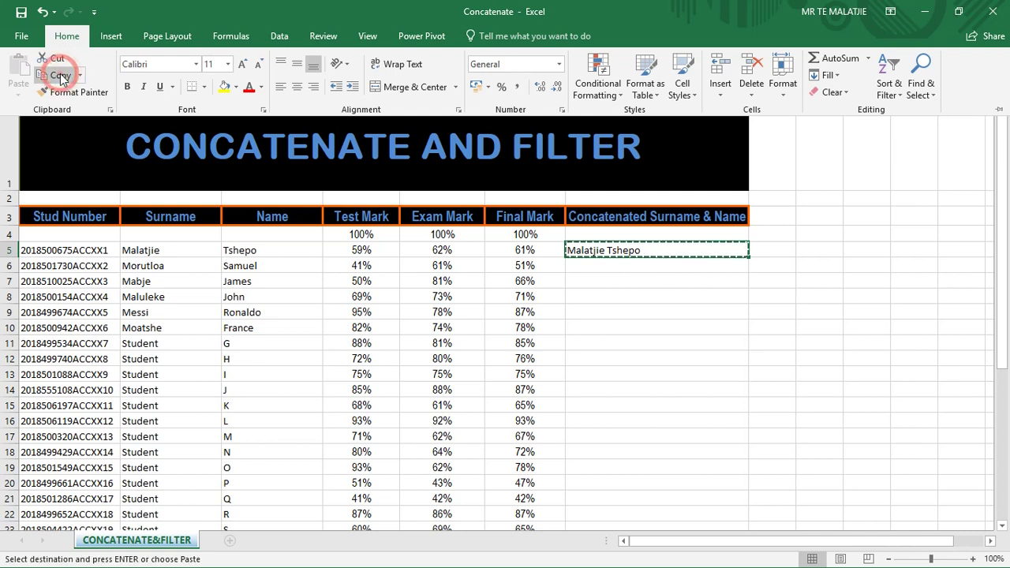
{"action": "left_click", "coordinate": [600, 261]}
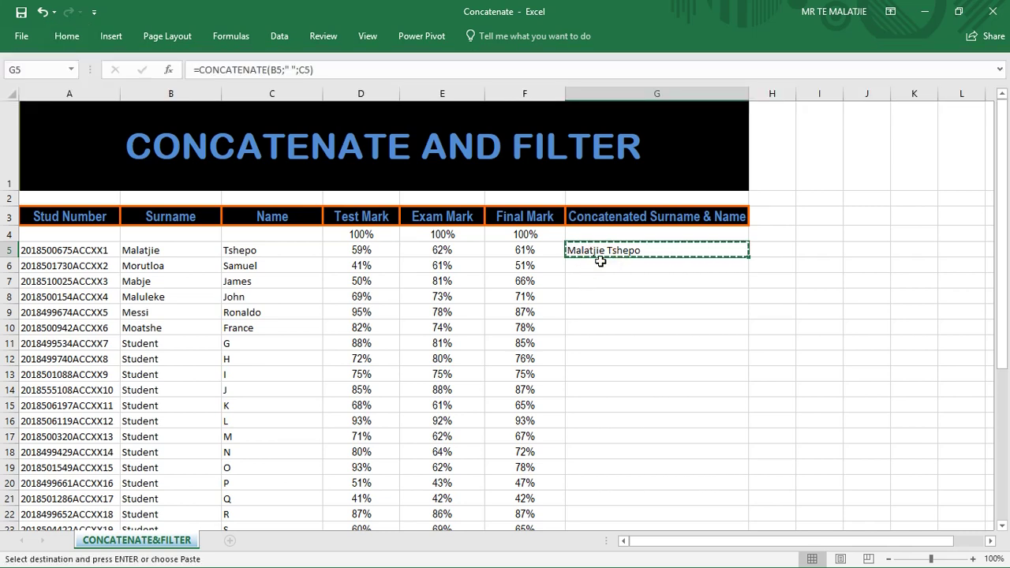
{"action": "left_click_drag", "start_coordinate": [601, 261], "coordinate": [593, 323]}
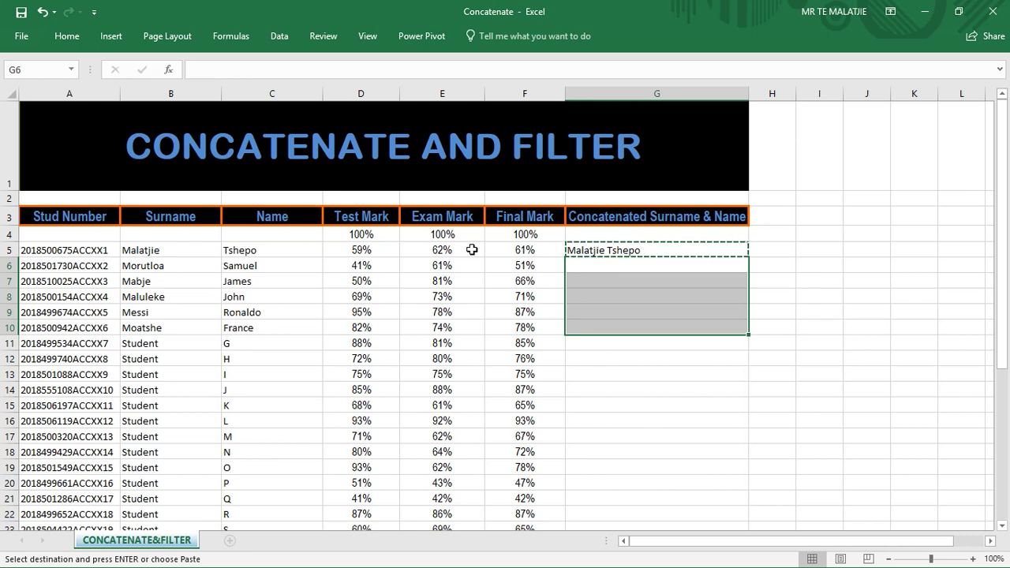
Paste only the formulas into G6:G10.
{"action": "left_click", "coordinate": [52, 36]}
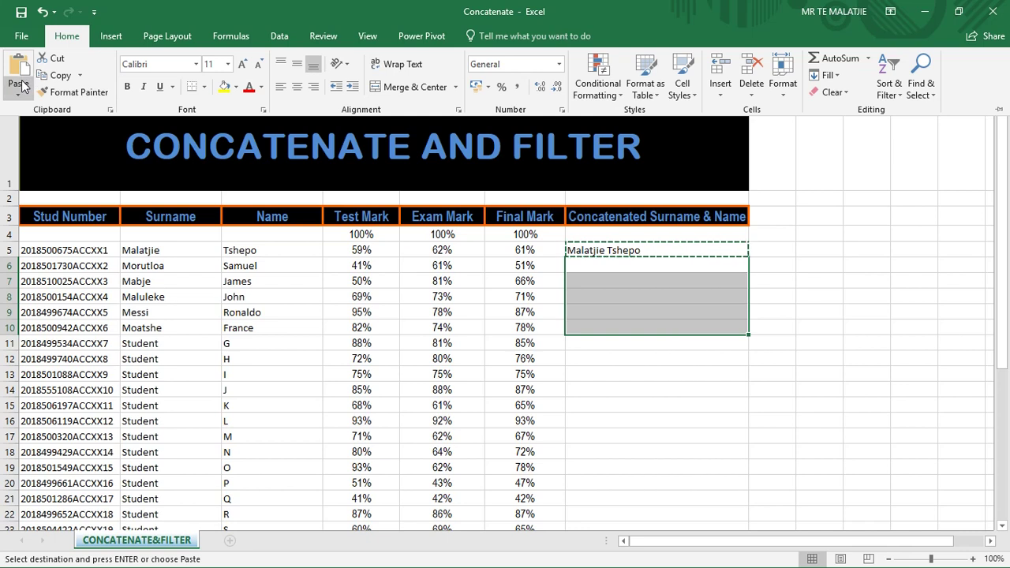
{"action": "left_click", "coordinate": [22, 86]}
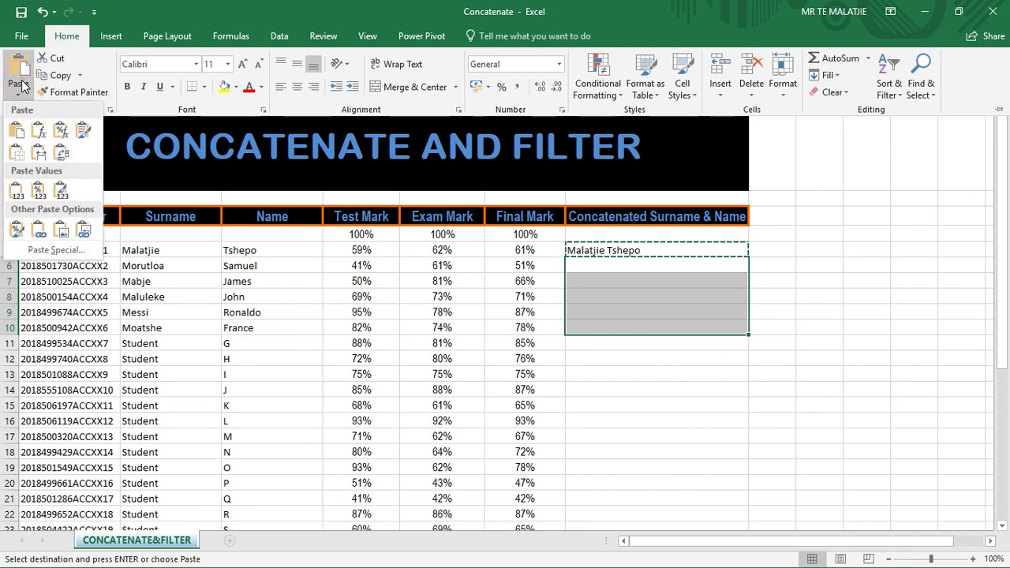
{"action": "left_click", "coordinate": [41, 131]}
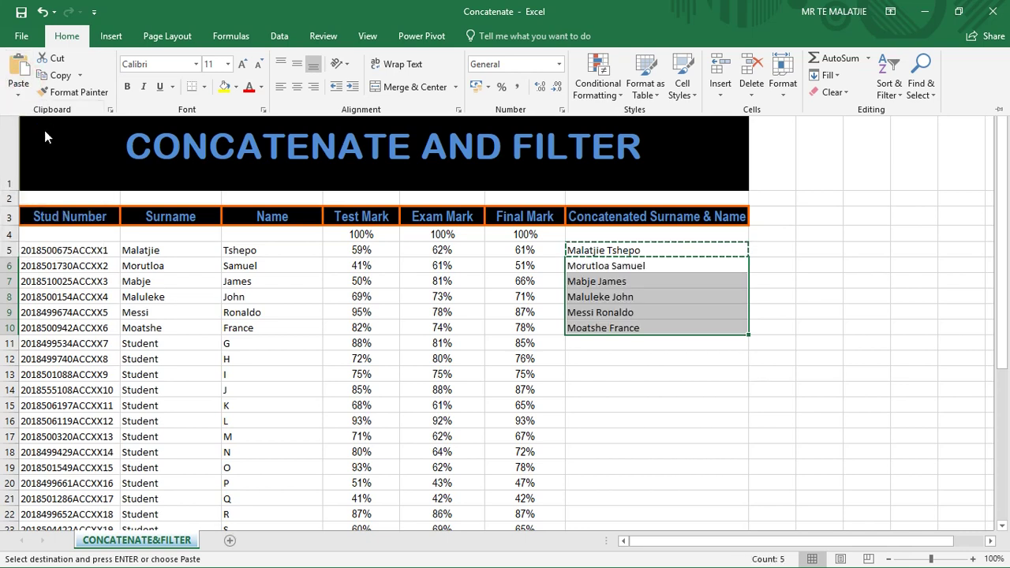
Inspect the pasted formulas in G6 and G7 against the original in G5.
{"action": "left_click", "coordinate": [662, 273]}
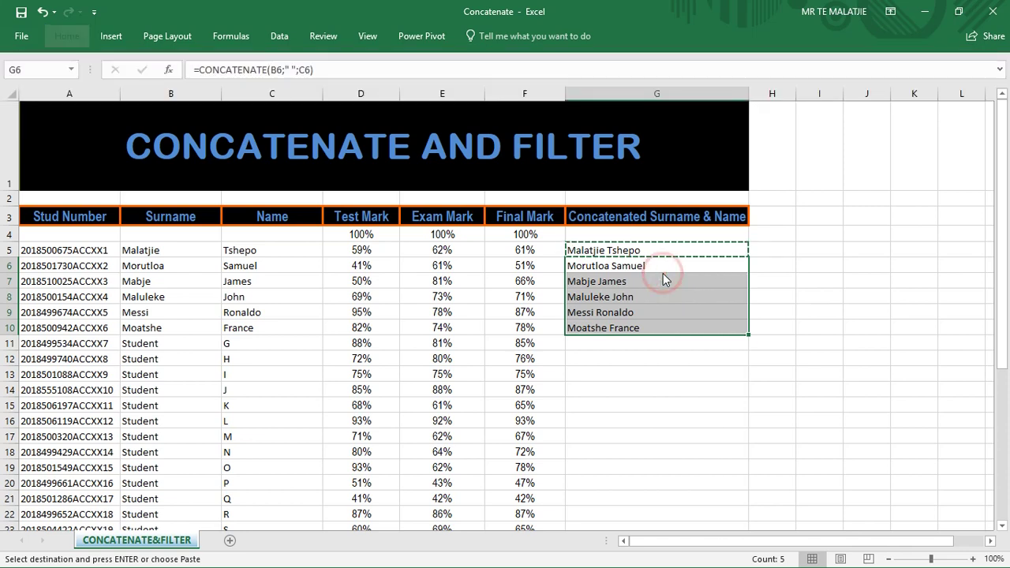
{"action": "left_click", "coordinate": [643, 273]}
{"action": "left_click", "coordinate": [624, 277]}
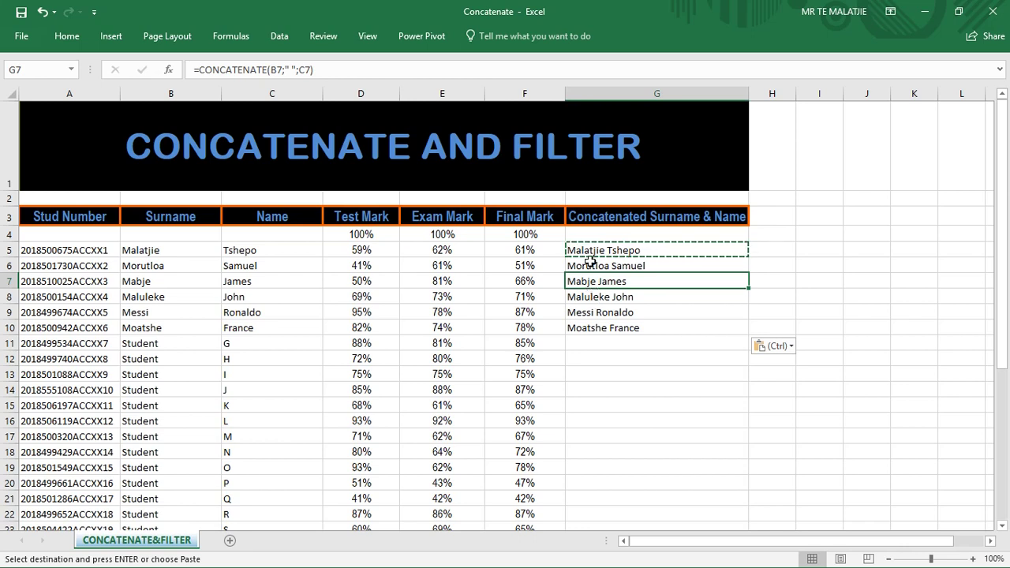
{"action": "left_click", "coordinate": [632, 251]}
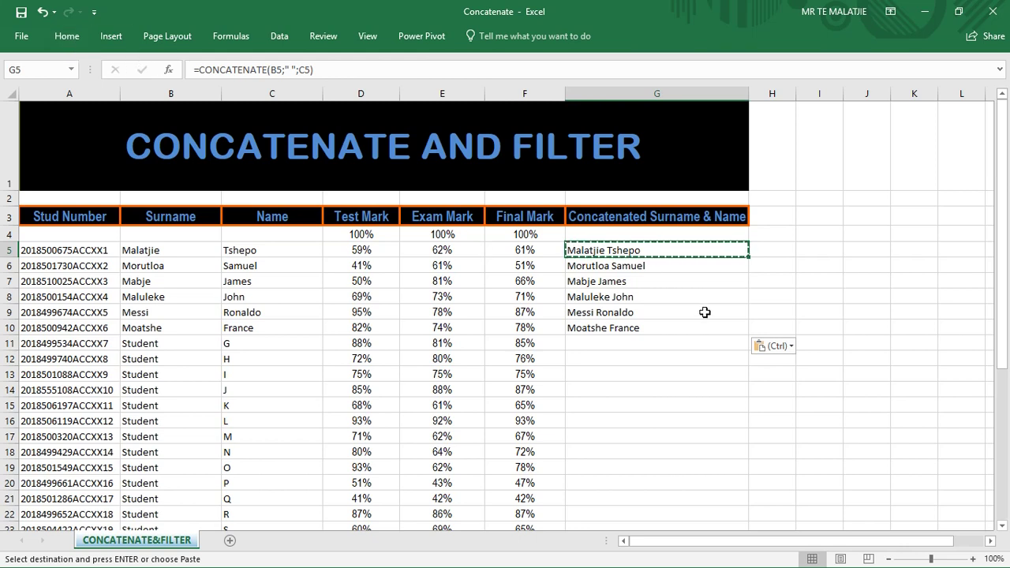
Undo twice to clear the formulas from G5:G10, then start a new formula in G5.
{"action": "left_click", "coordinate": [43, 11]}
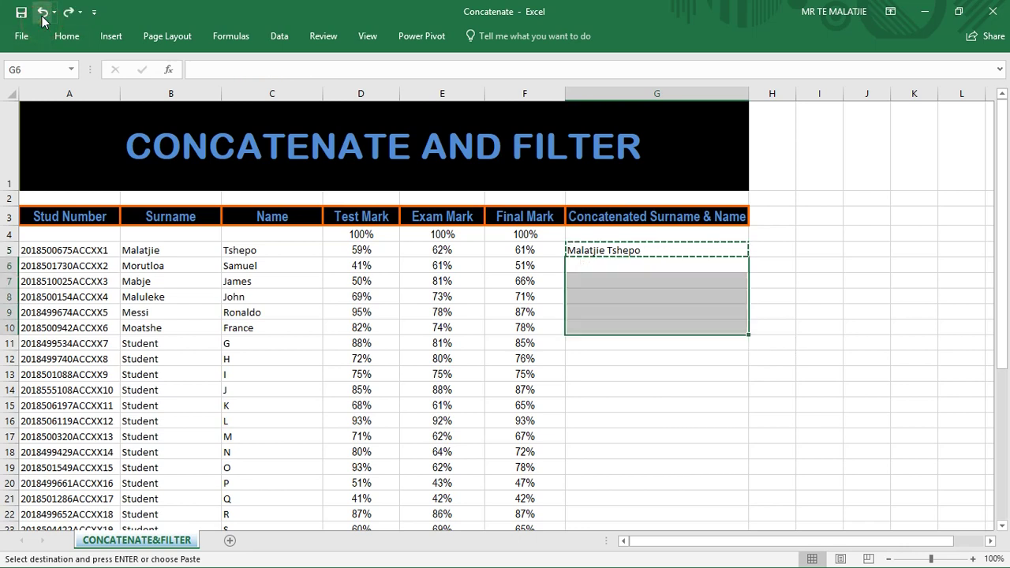
{"action": "left_click", "coordinate": [42, 14]}
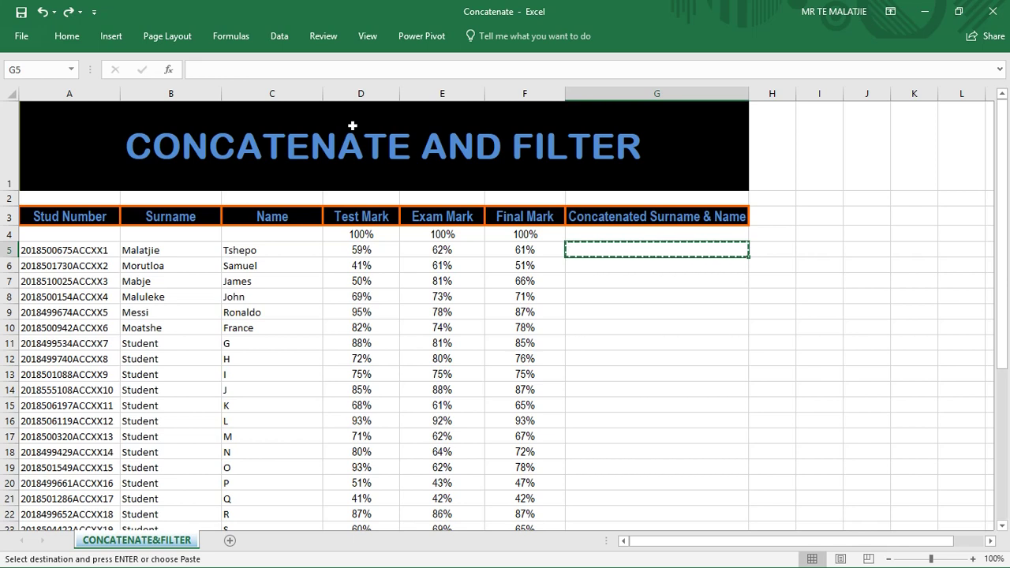
{"action": "type", "text": "="}
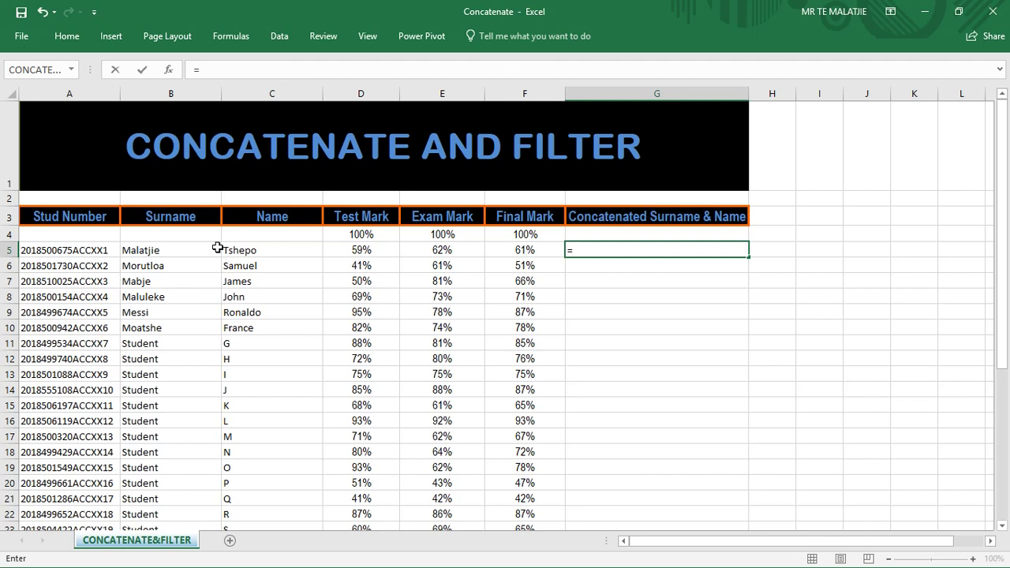
Rebuild G5 as =CONCATENATE(B5;" ";C5) through the CONCATENATE function arguments dialog.
{"action": "left_click", "coordinate": [169, 70]}
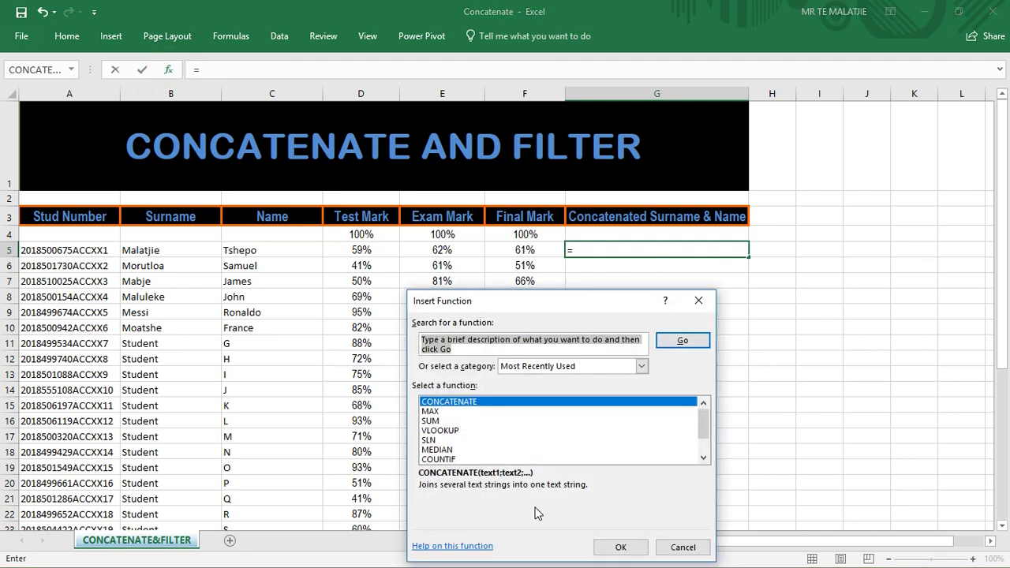
{"action": "left_click", "coordinate": [617, 552]}
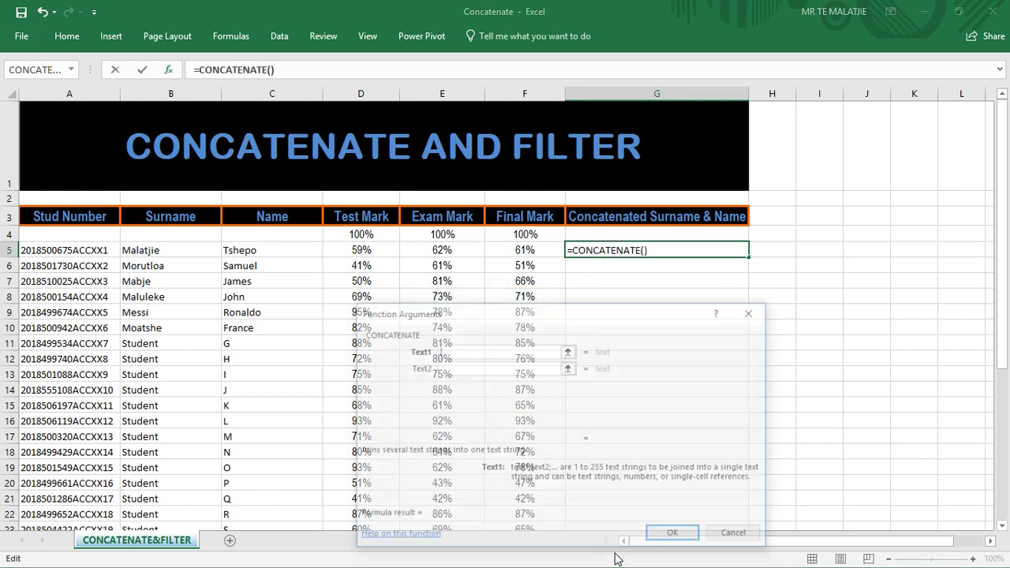
{"action": "left_click", "coordinate": [164, 250]}
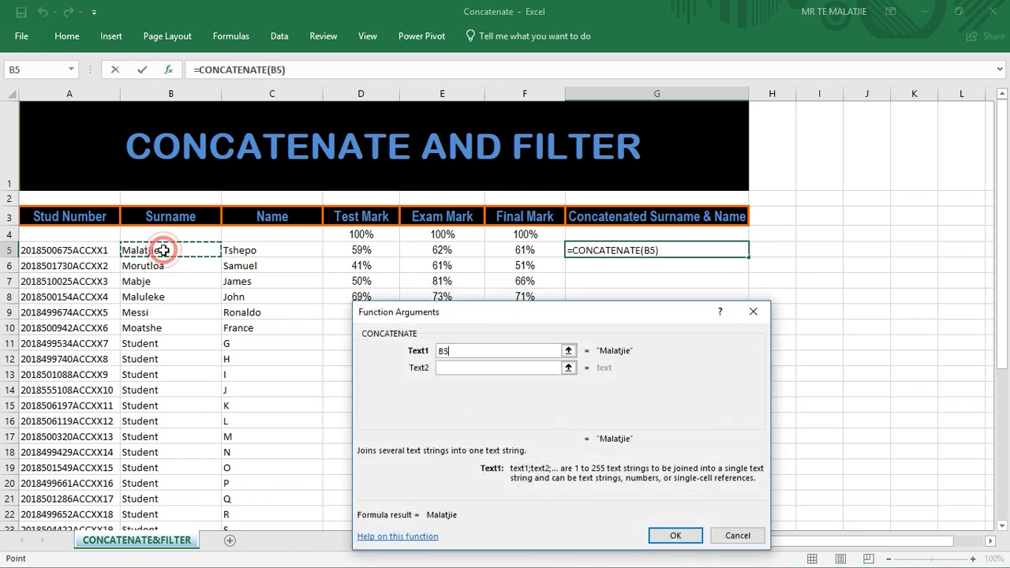
{"action": "left_click", "coordinate": [448, 370]}
{"action": "type", "text": "\" \""}
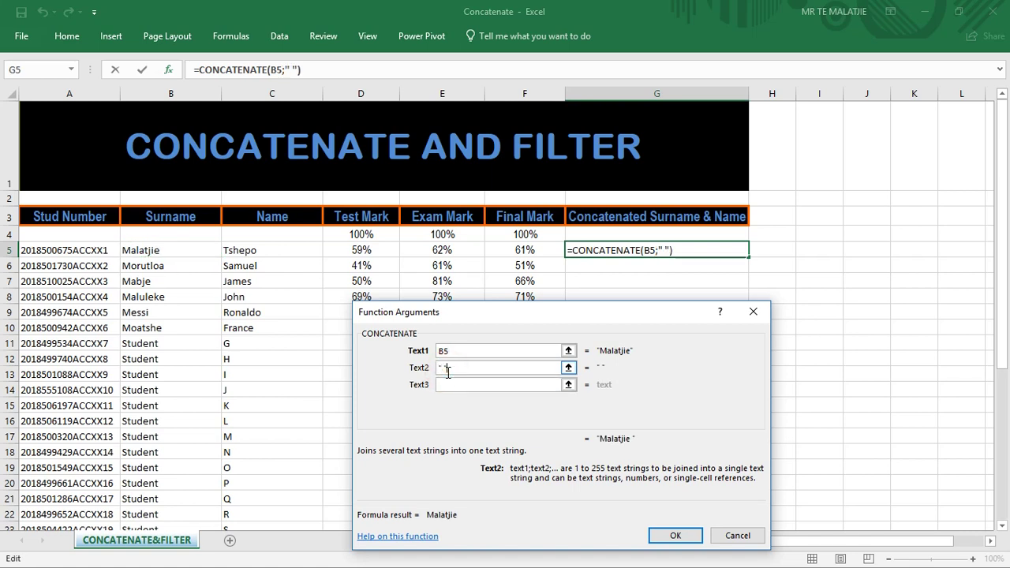
{"action": "left_click", "coordinate": [451, 386]}
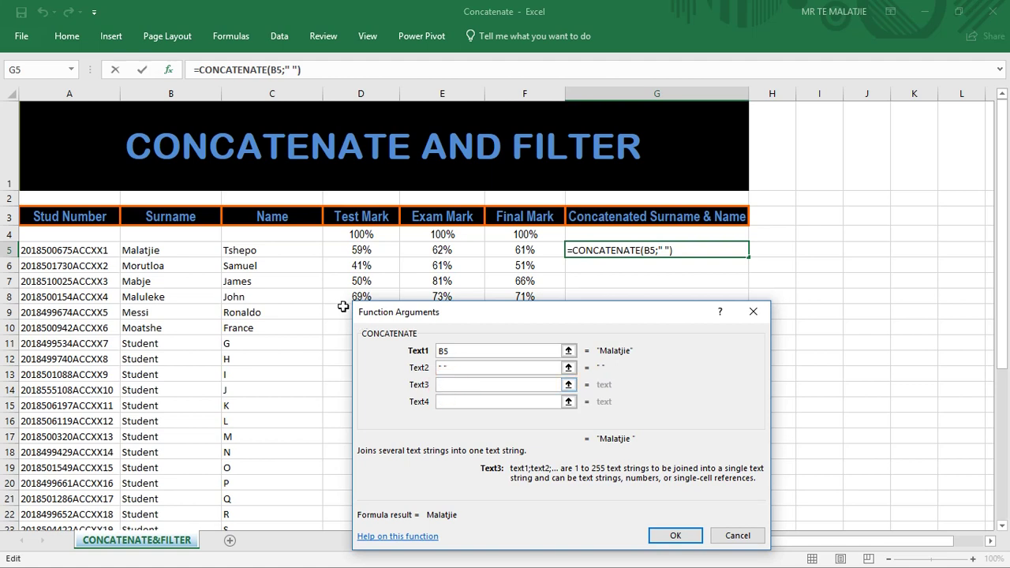
{"action": "left_click", "coordinate": [282, 252]}
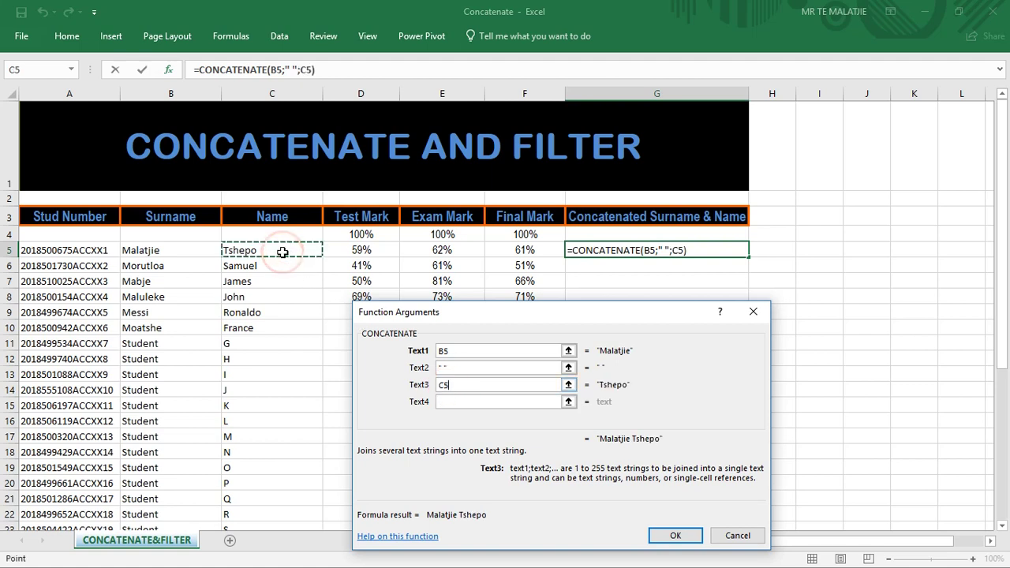
{"action": "key", "text": "Return"}
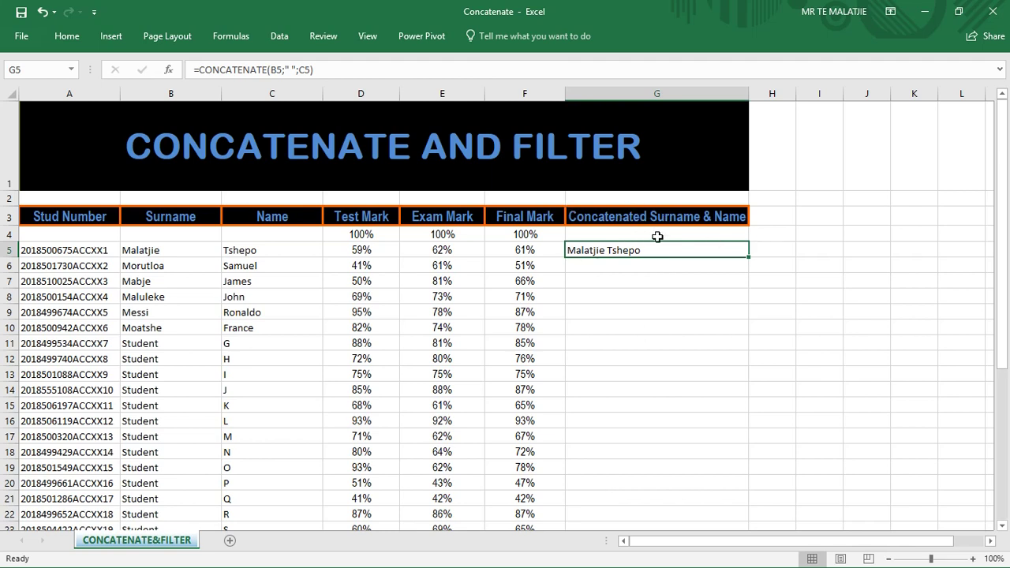
Fill G5's CONCATENATE formula down column G to row 10.
{"action": "left_click", "coordinate": [592, 270]}
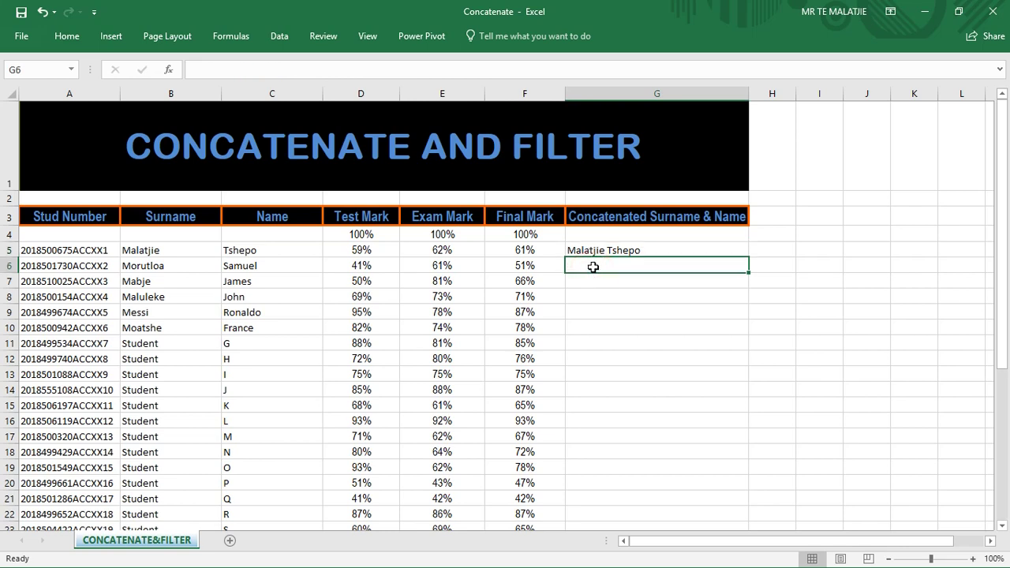
{"action": "left_click", "coordinate": [593, 250]}
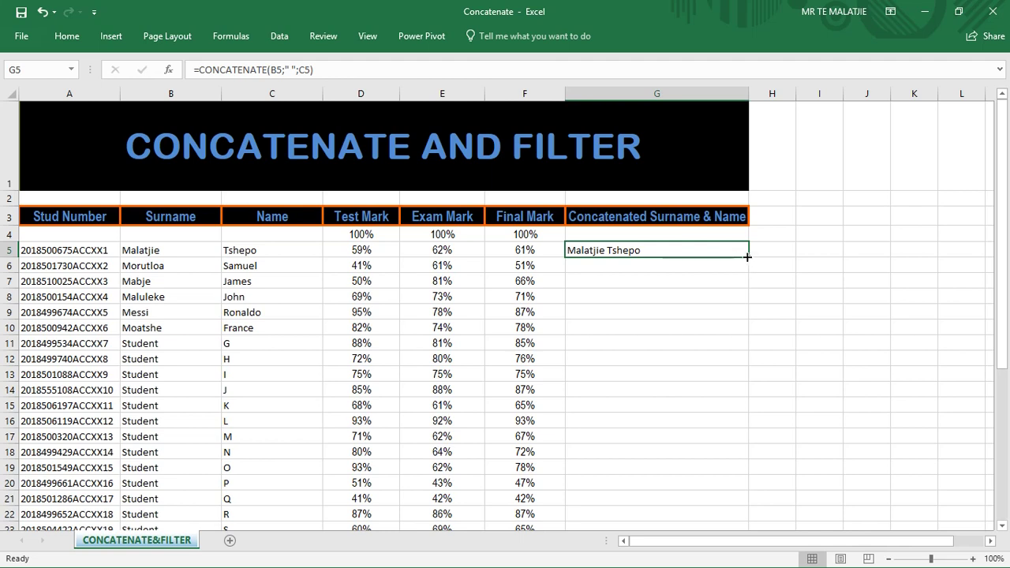
{"action": "left_click_drag", "start_coordinate": [748, 256], "coordinate": [748, 256]}
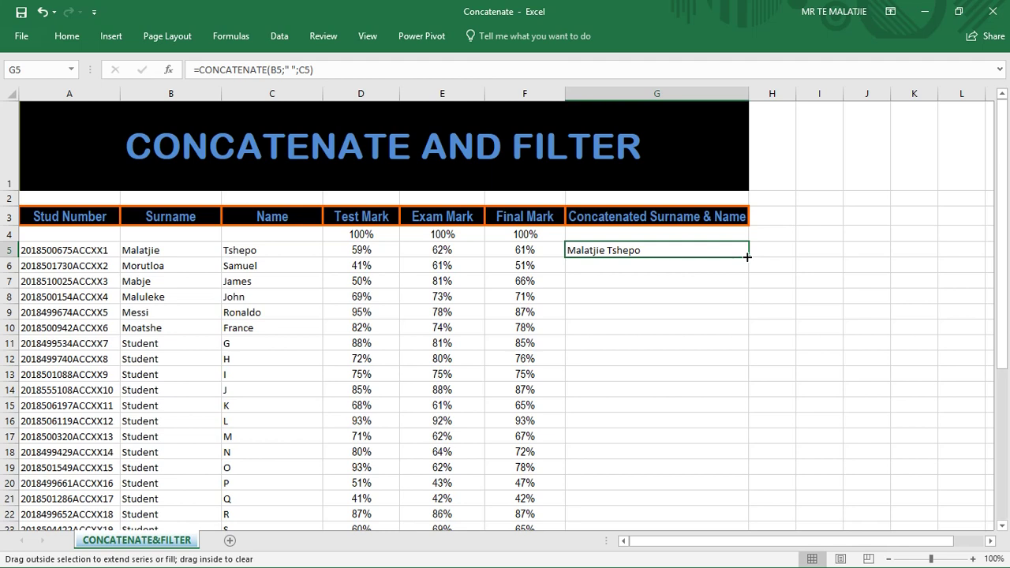
{"action": "left_click_drag", "start_coordinate": [747, 256], "coordinate": [742, 335]}
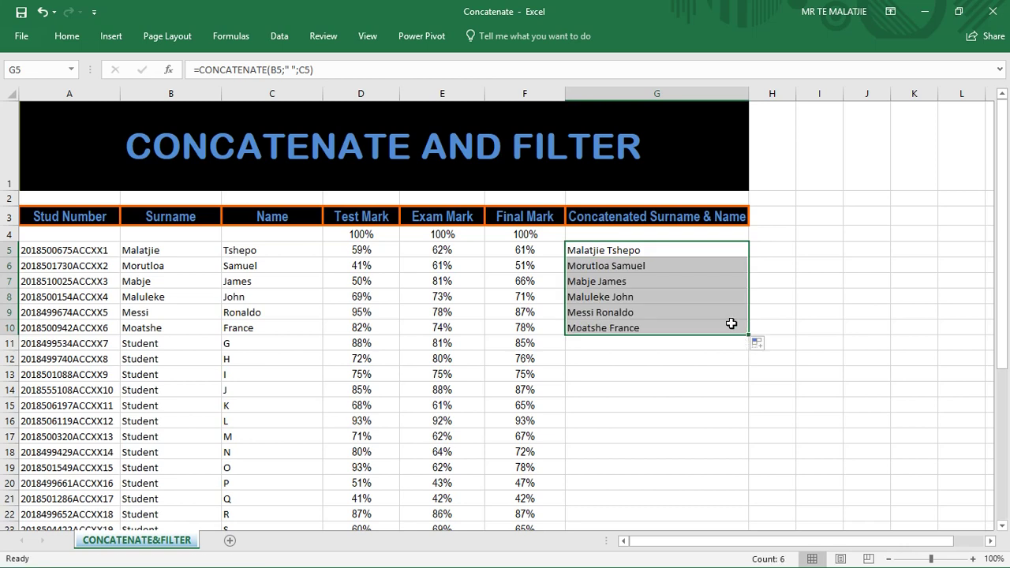
Check the copied formulas in G10 and G6 against the original in G5.
{"action": "left_click", "coordinate": [730, 325]}
{"action": "left_click", "coordinate": [666, 266]}
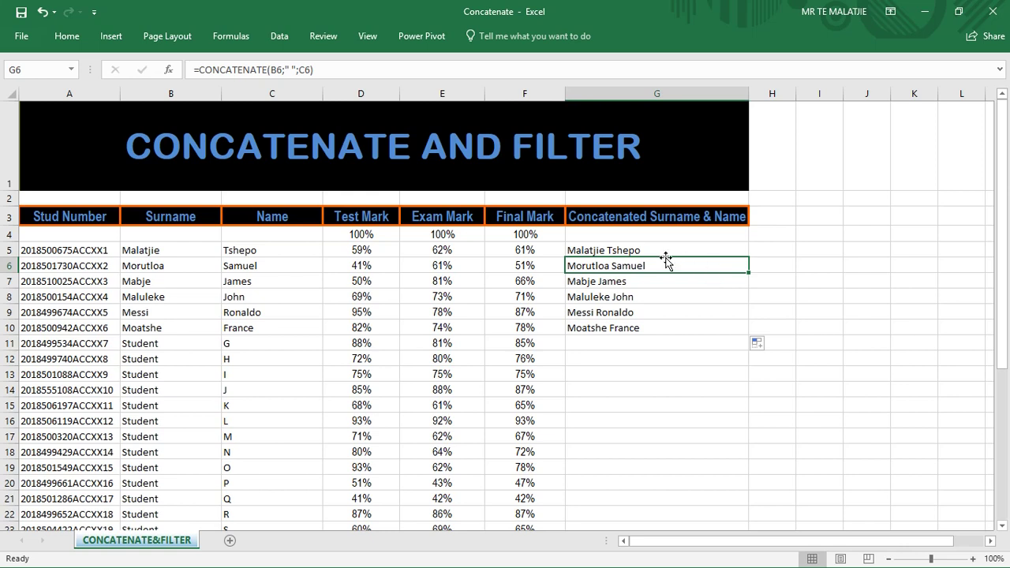
{"action": "left_click", "coordinate": [627, 249]}
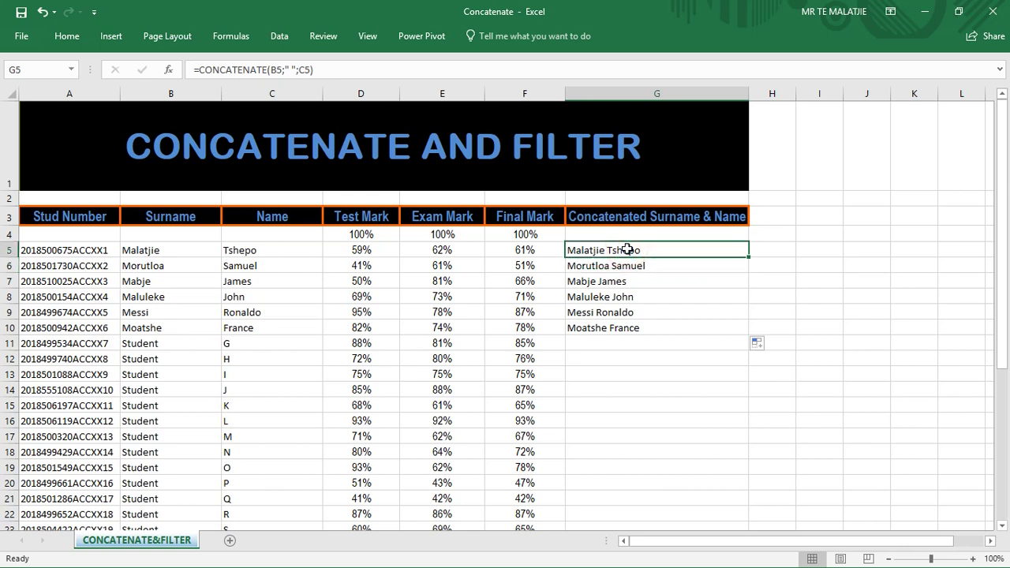
With header F3 selected, apply Sort & Filter > Filter to the marks table.
{"action": "left_click", "coordinate": [510, 217]}
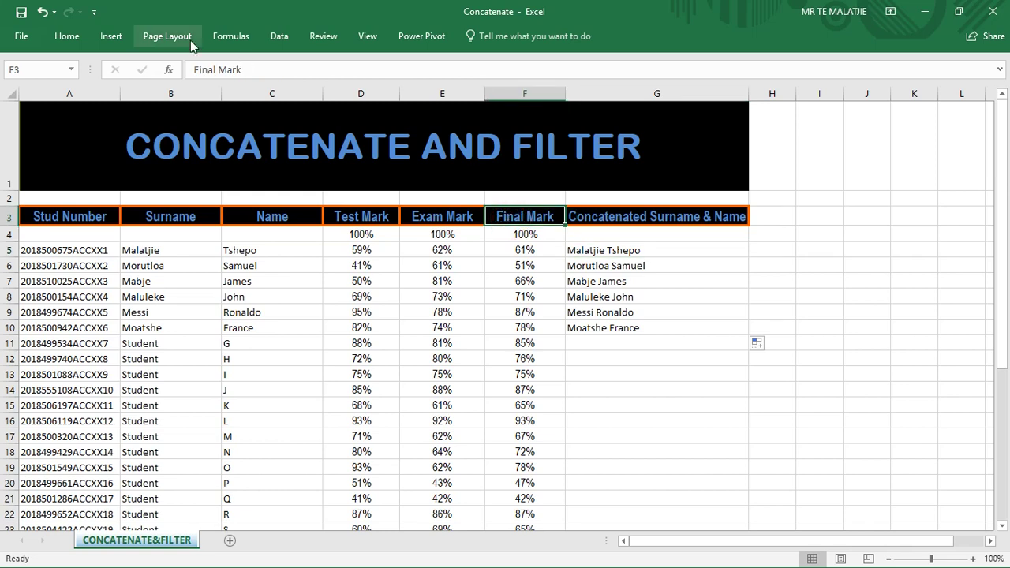
{"action": "left_click", "coordinate": [66, 38]}
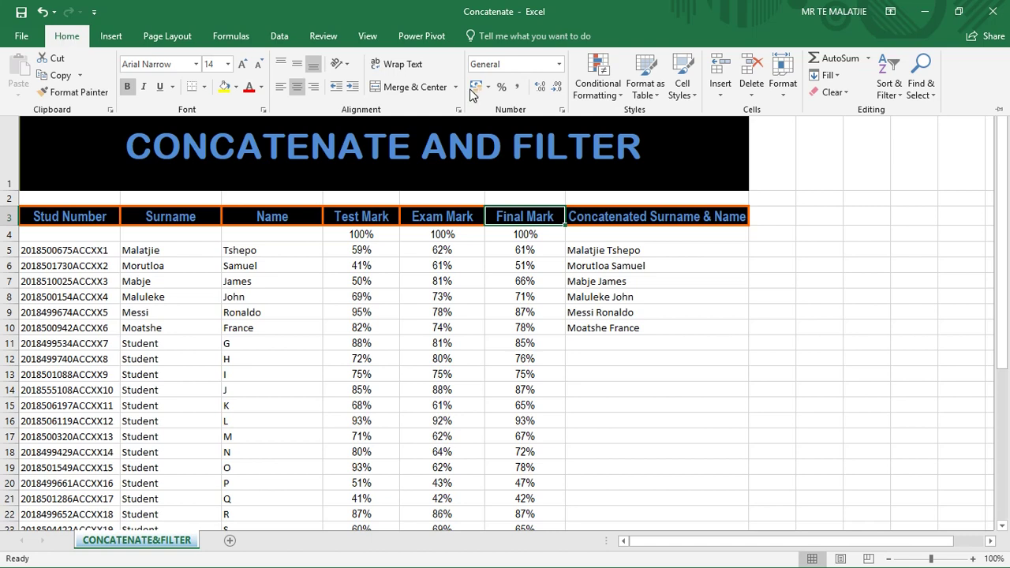
{"action": "left_click", "coordinate": [889, 93]}
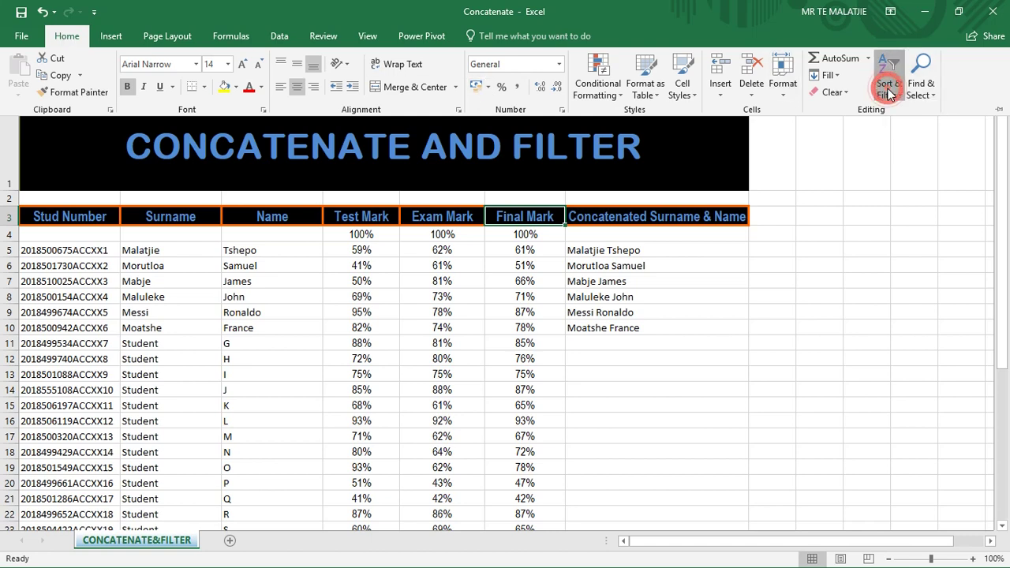
{"action": "left_click", "coordinate": [895, 165]}
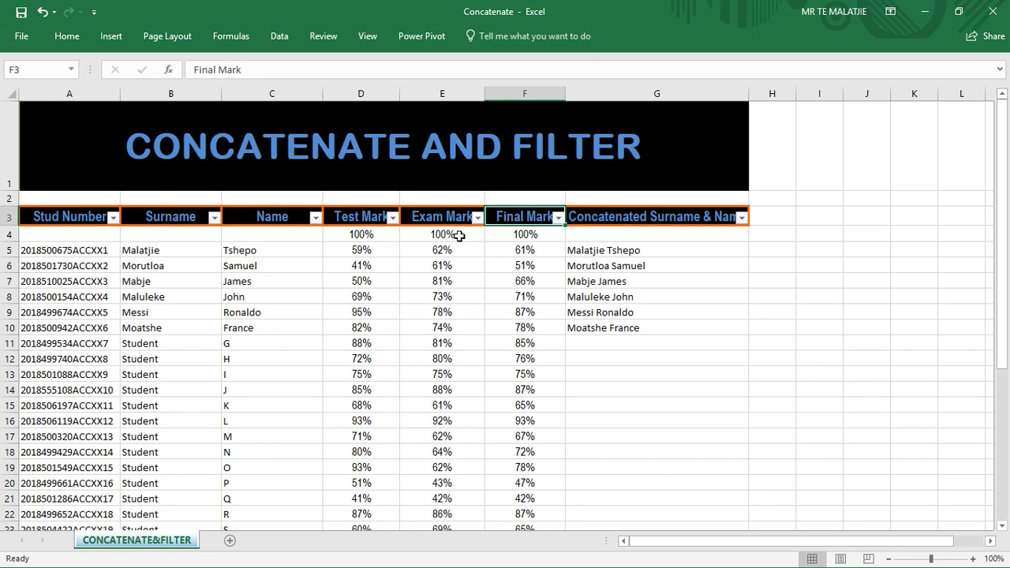
In the Exam Mark filter, clear all values and tick 75%, 78% and 80%.
{"action": "left_click", "coordinate": [477, 218]}
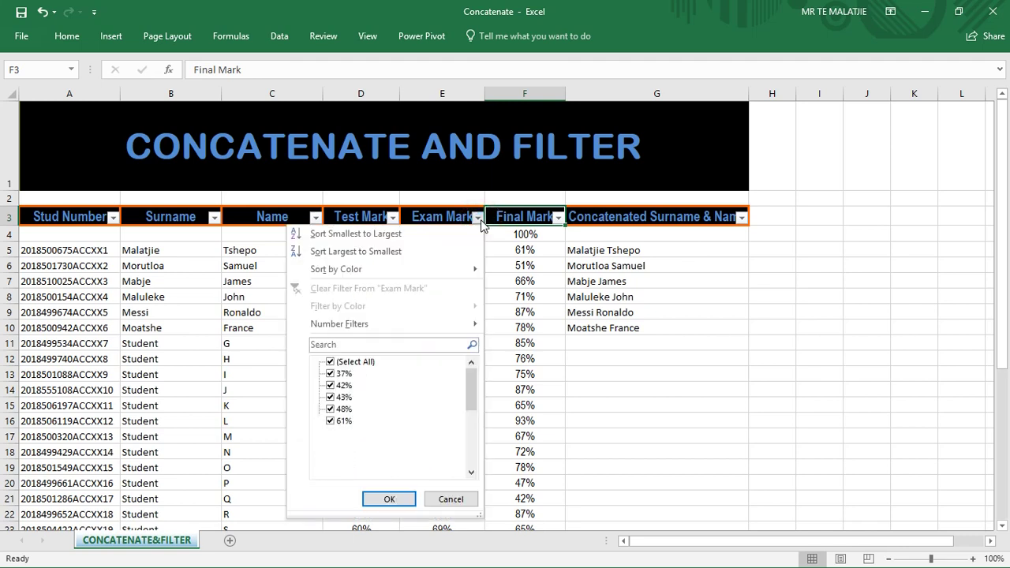
{"action": "left_click", "coordinate": [331, 362]}
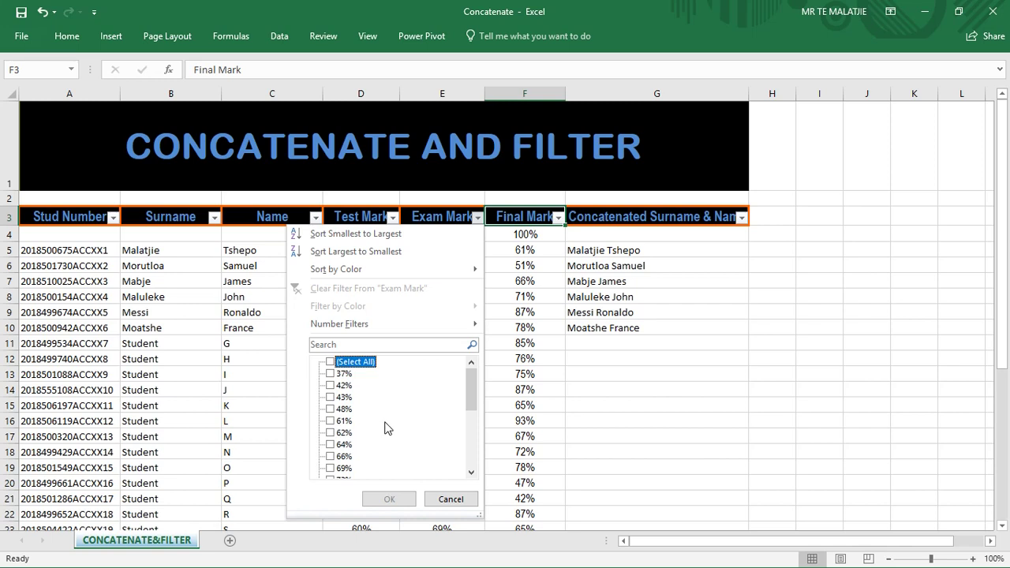
{"action": "left_click_drag", "start_coordinate": [471, 403], "coordinate": [471, 420]}
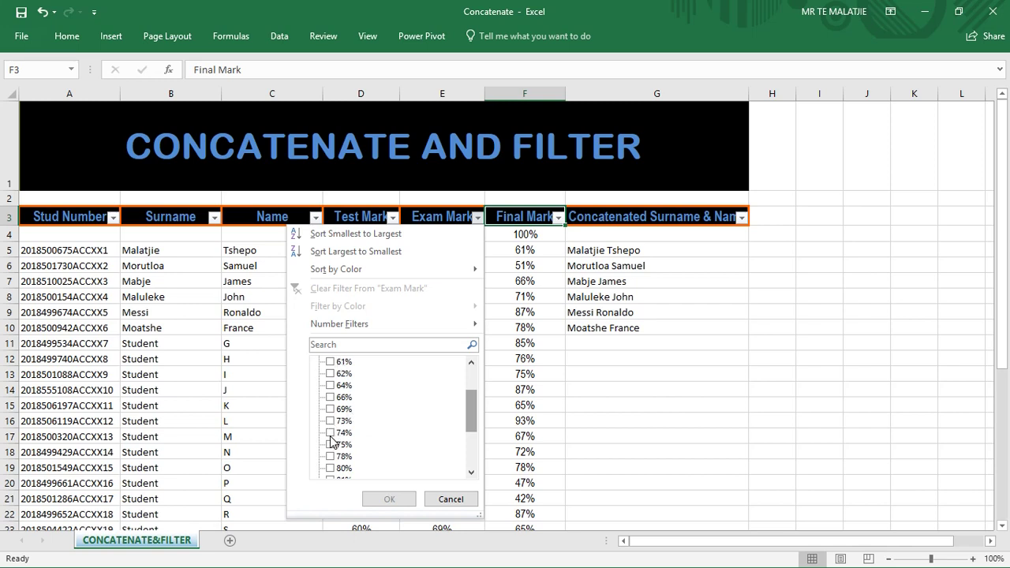
{"action": "left_click", "coordinate": [330, 444]}
{"action": "left_click", "coordinate": [330, 456]}
{"action": "left_click", "coordinate": [330, 467]}
Also tick 81%, 86%, 88%, 92%, 93%, 96% and 100%, then apply the filter.
{"action": "left_click_drag", "start_coordinate": [473, 427], "coordinate": [473, 442]}
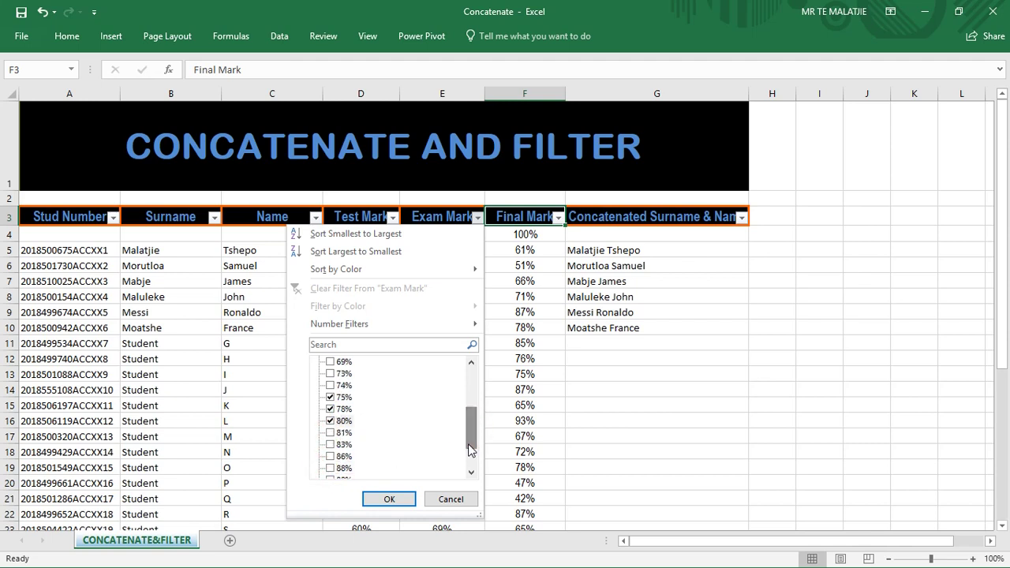
{"action": "left_click", "coordinate": [329, 433]}
{"action": "left_click", "coordinate": [329, 456]}
{"action": "left_click", "coordinate": [330, 469]}
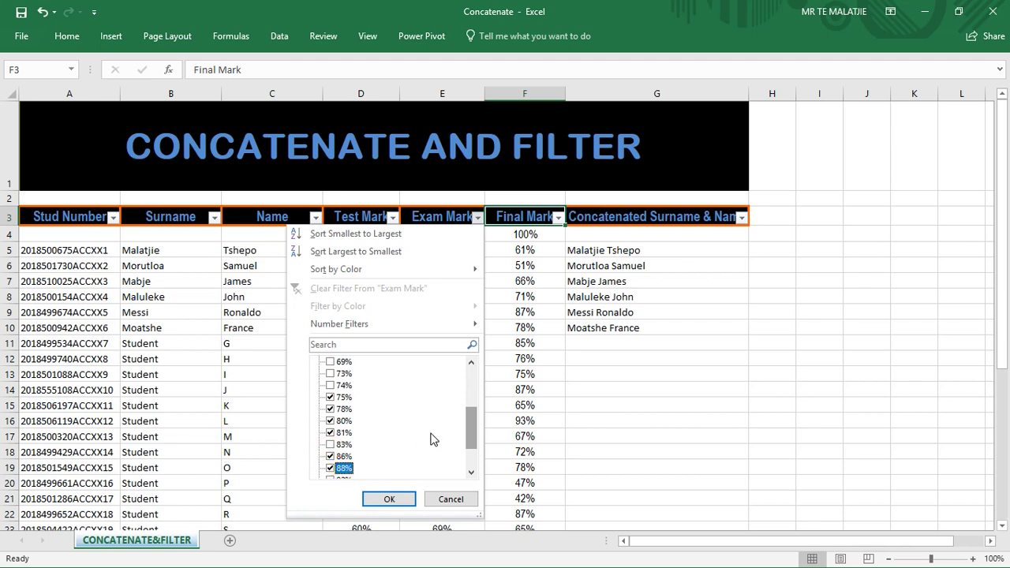
{"action": "left_click_drag", "start_coordinate": [468, 433], "coordinate": [468, 442]}
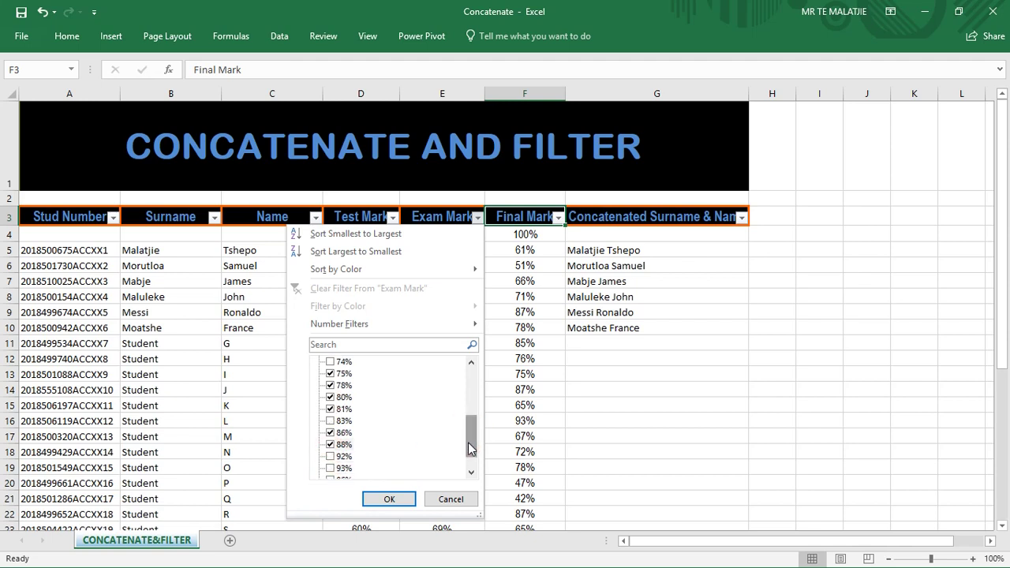
{"action": "left_click", "coordinate": [332, 457]}
{"action": "left_click", "coordinate": [331, 469]}
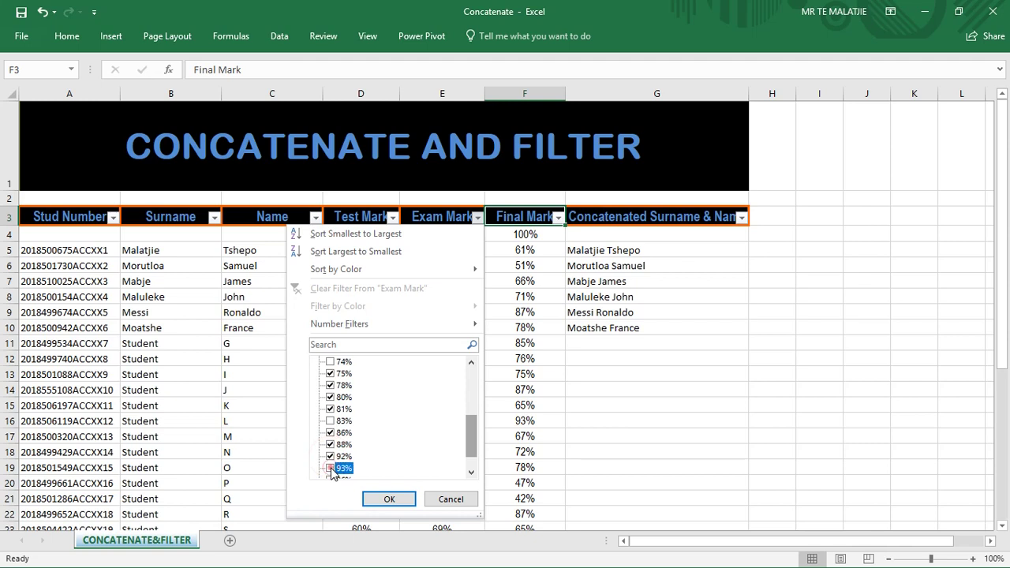
{"action": "left_click_drag", "start_coordinate": [477, 429], "coordinate": [469, 438]}
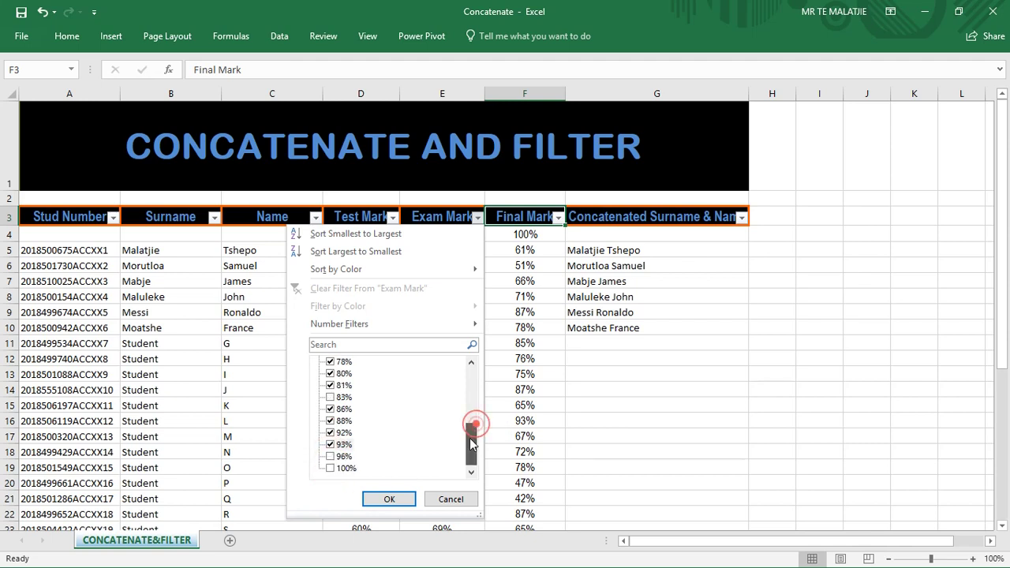
{"action": "left_click", "coordinate": [331, 456]}
{"action": "left_click", "coordinate": [332, 468]}
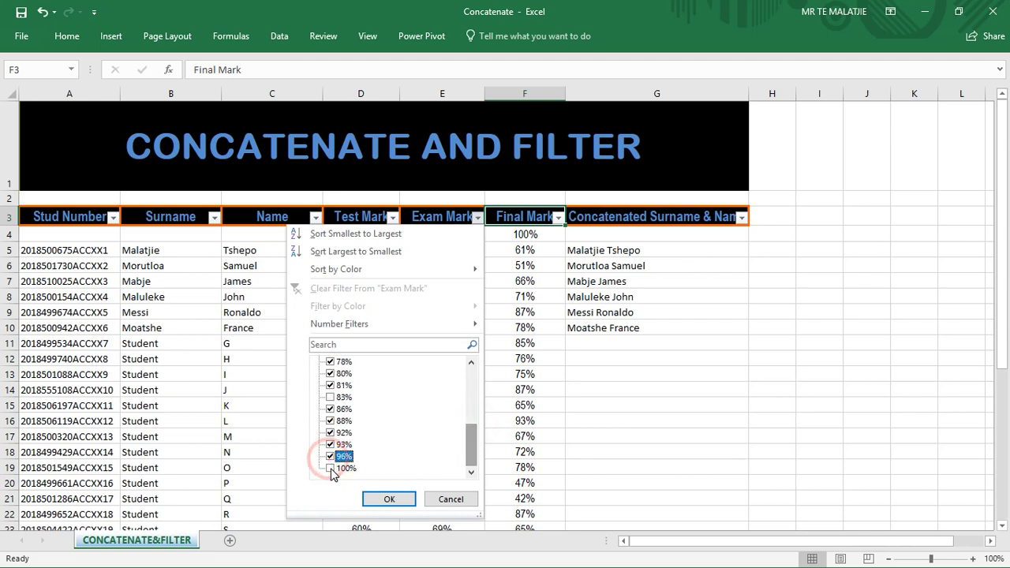
{"action": "left_click", "coordinate": [379, 497]}
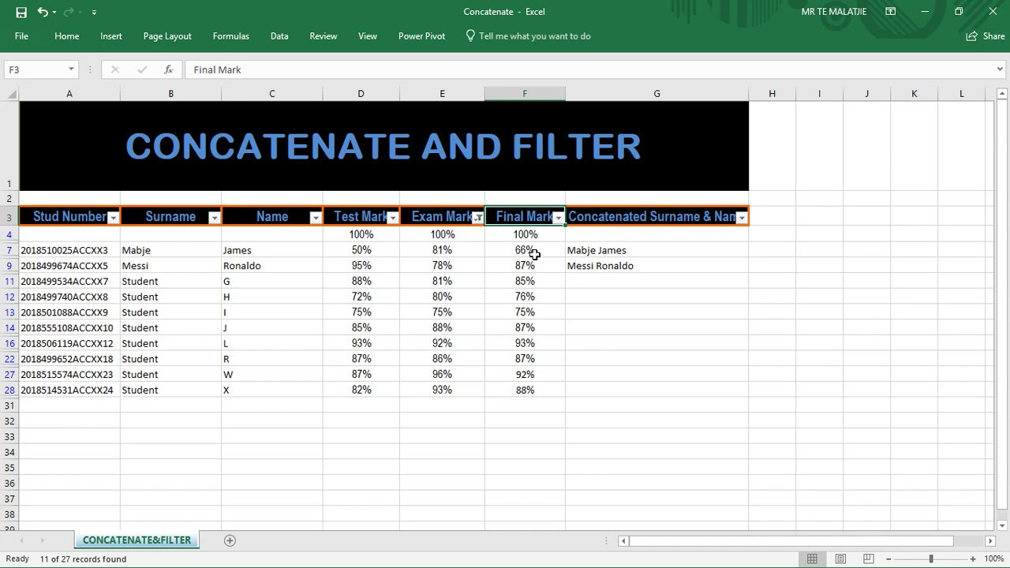
Re-tick (Select All) in the Exam Mark filter and apply it.
{"action": "left_click", "coordinate": [478, 218]}
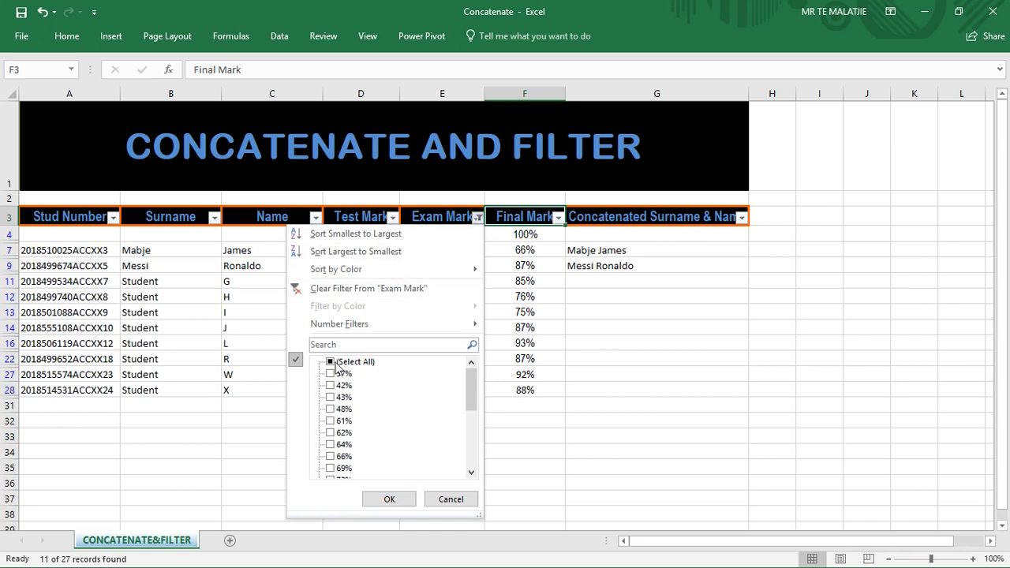
{"action": "left_click", "coordinate": [330, 362]}
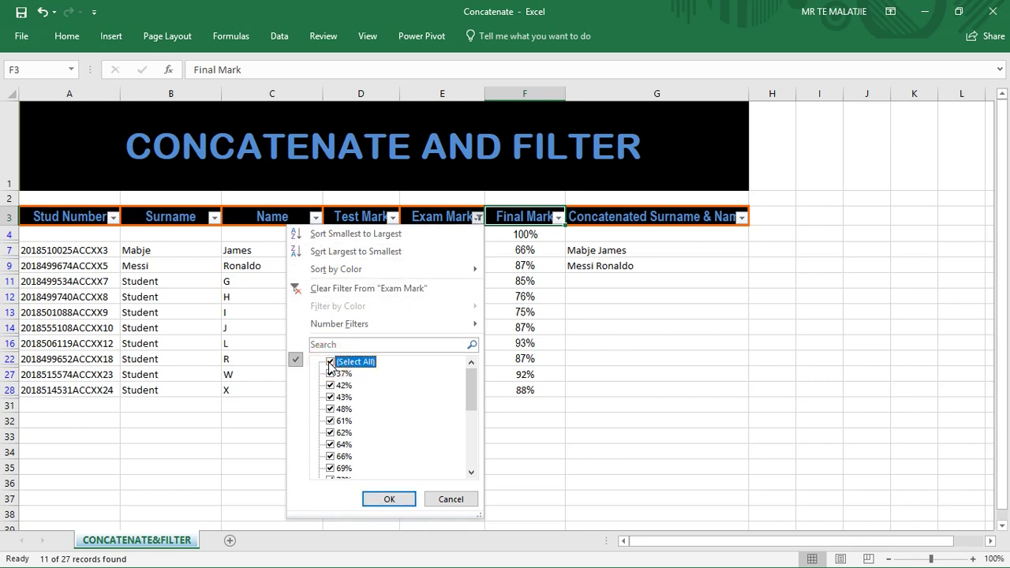
{"action": "left_click", "coordinate": [388, 499]}
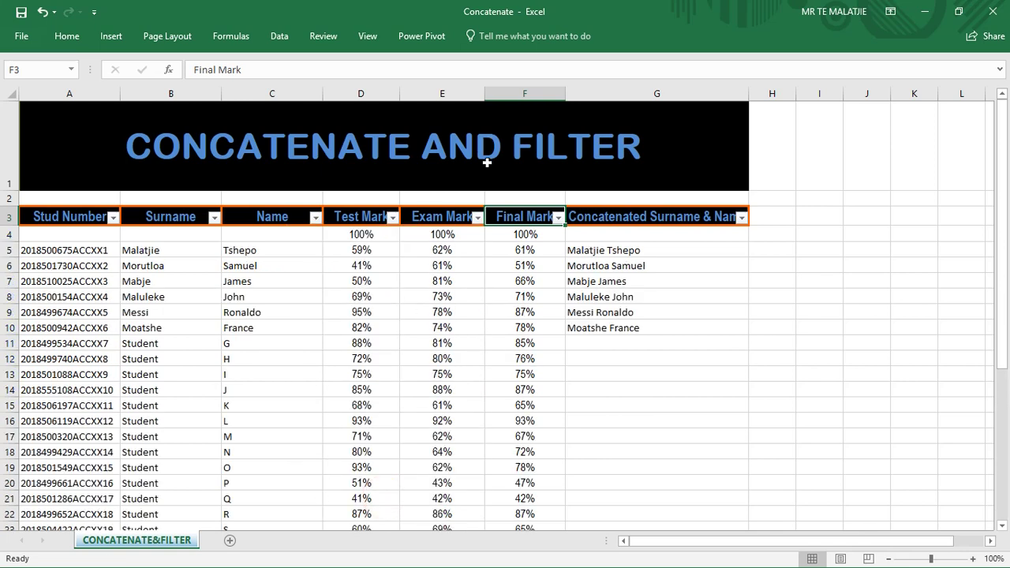
Show the Exam Mark filter's Number Filters submenu with its conditions.
{"action": "left_click", "coordinate": [477, 220]}
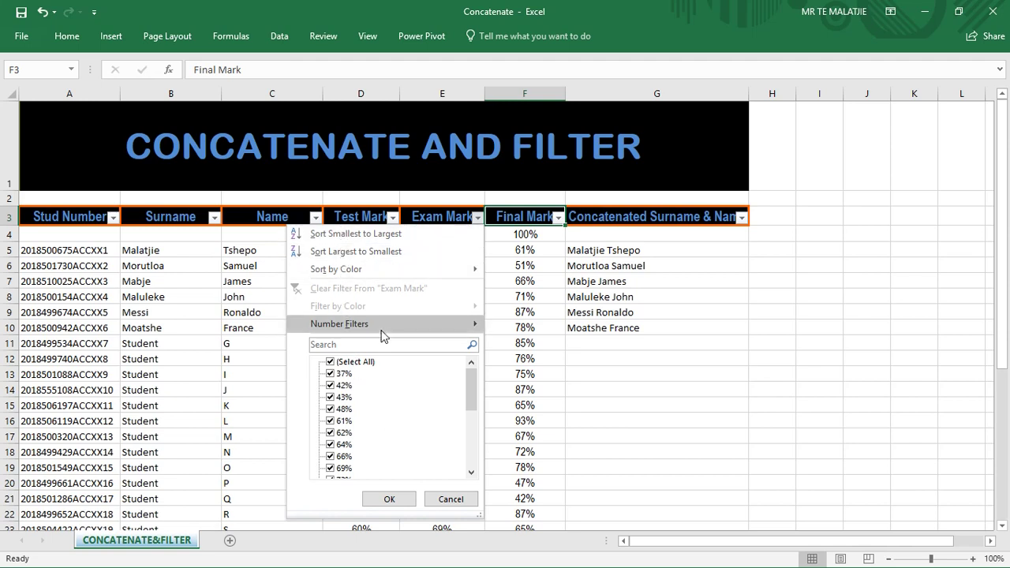
{"action": "mouse_move", "coordinate": [393, 277]}
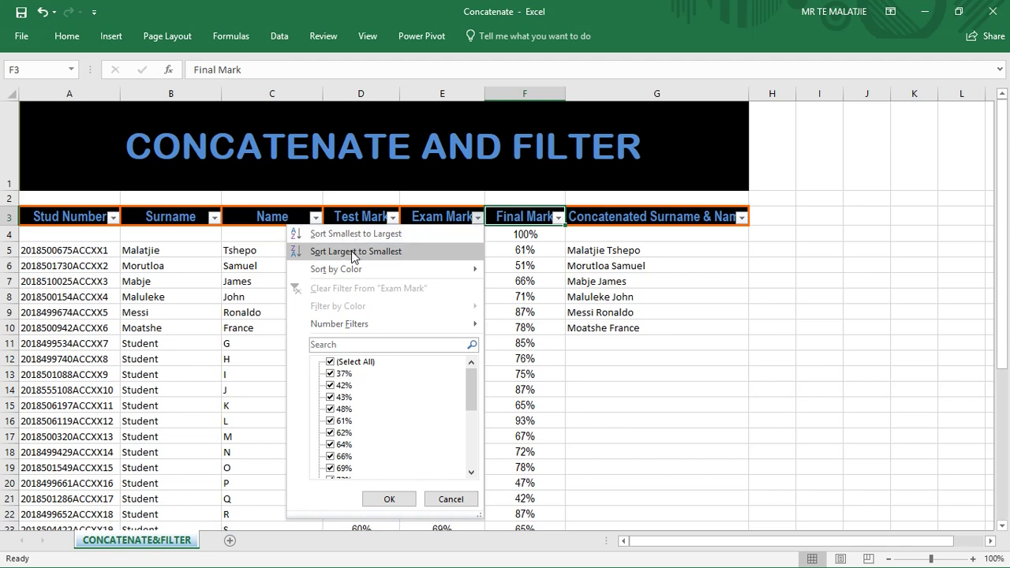
{"action": "mouse_move", "coordinate": [351, 280]}
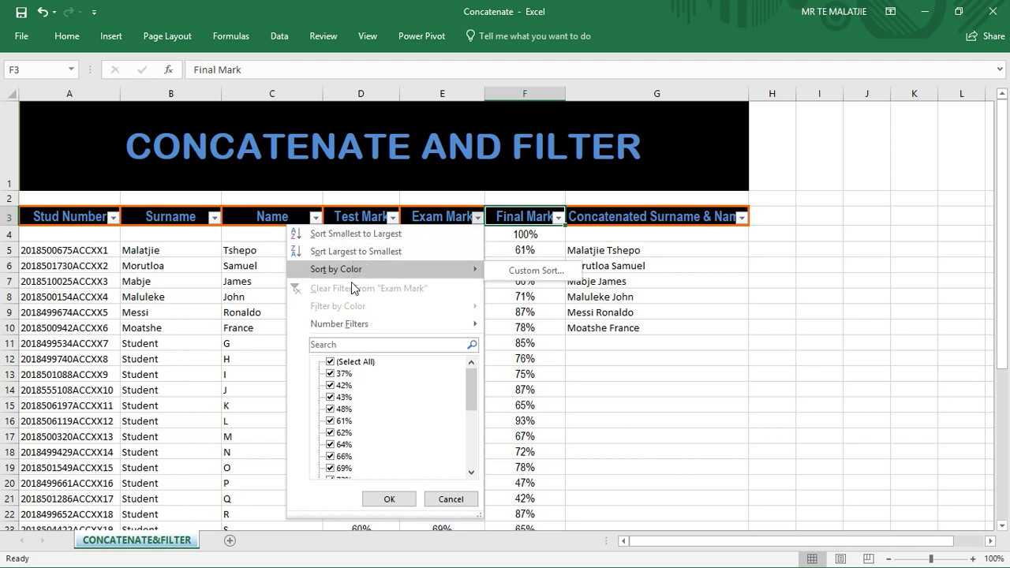
{"action": "mouse_move", "coordinate": [355, 329]}
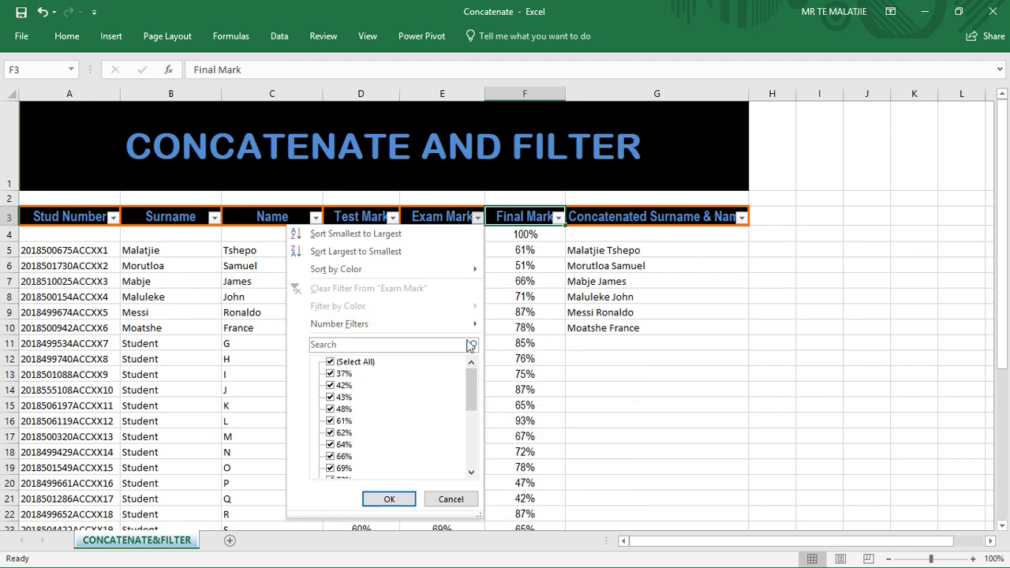
{"action": "mouse_move", "coordinate": [462, 320]}
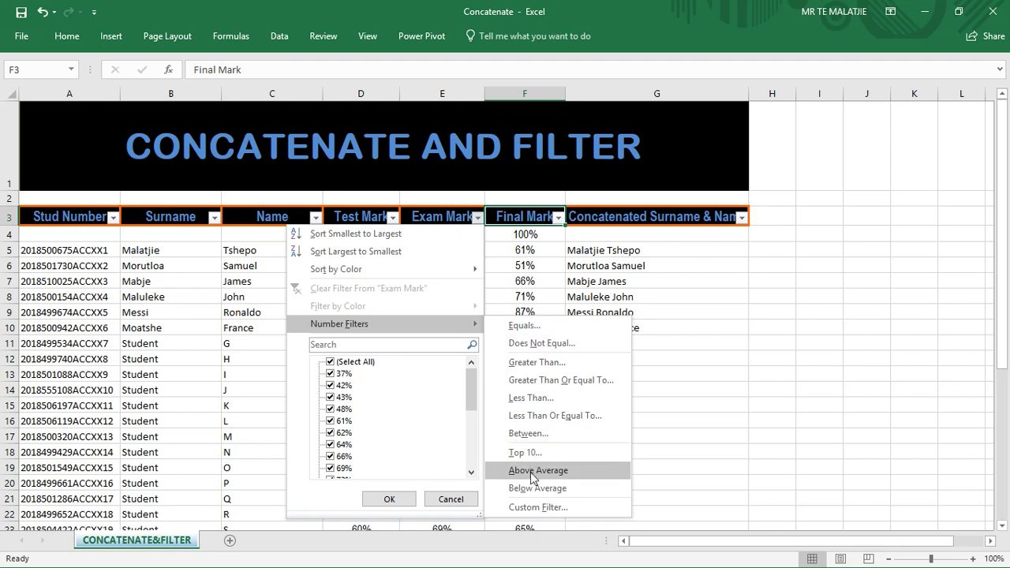
Apply a custom Exam Mark filter: equals 75% And is greater than 75%.
{"action": "left_click", "coordinate": [535, 507]}
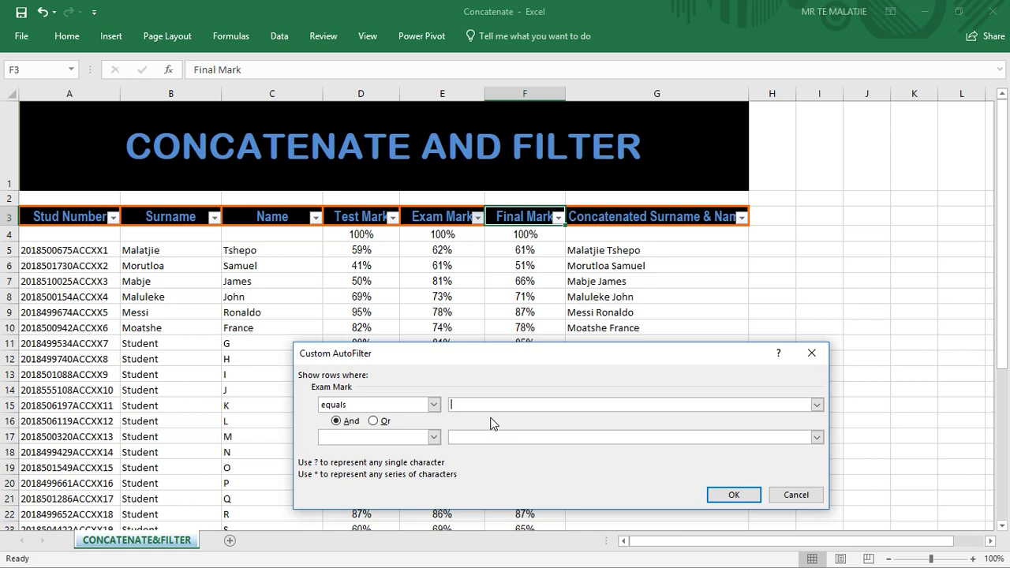
{"action": "type", "text": "75%"}
{"action": "left_click", "coordinate": [397, 444]}
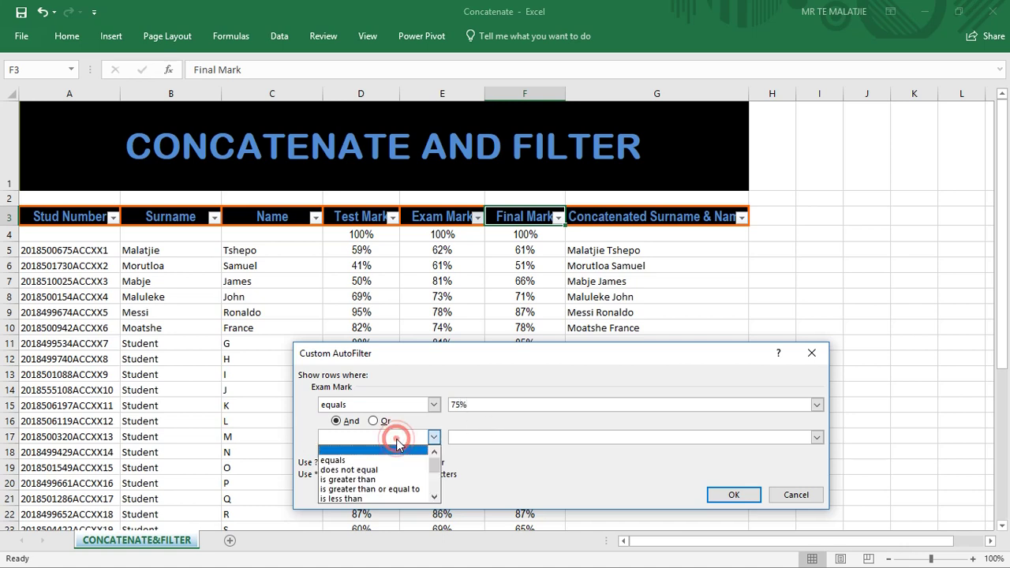
{"action": "left_click", "coordinate": [365, 480]}
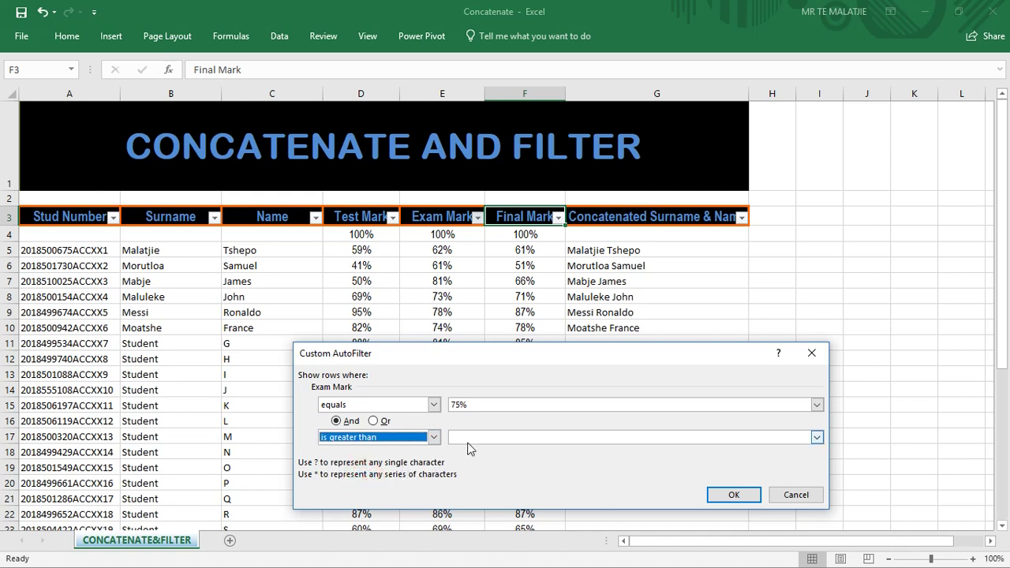
{"action": "left_click", "coordinate": [464, 441]}
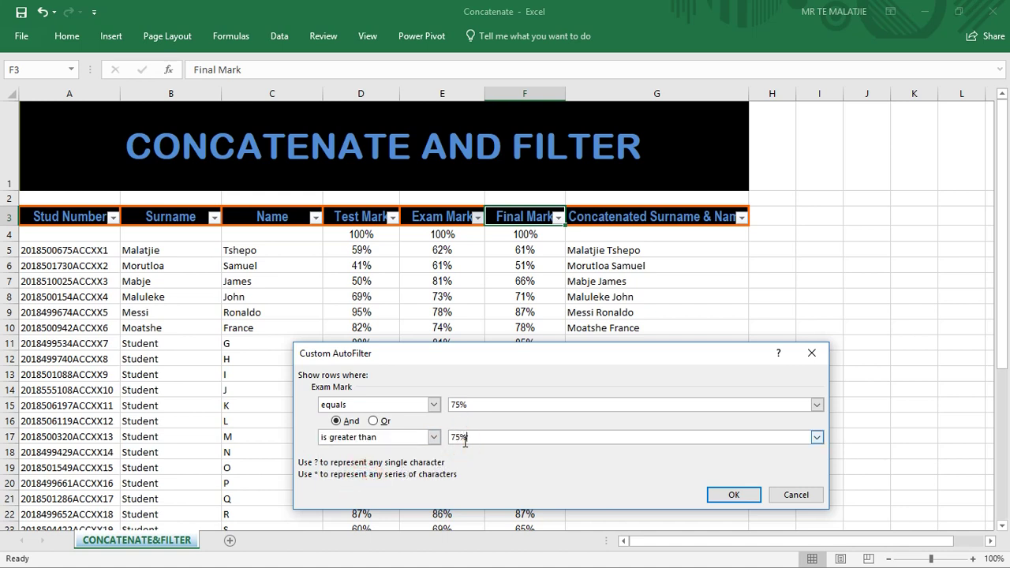
{"action": "left_click", "coordinate": [754, 496]}
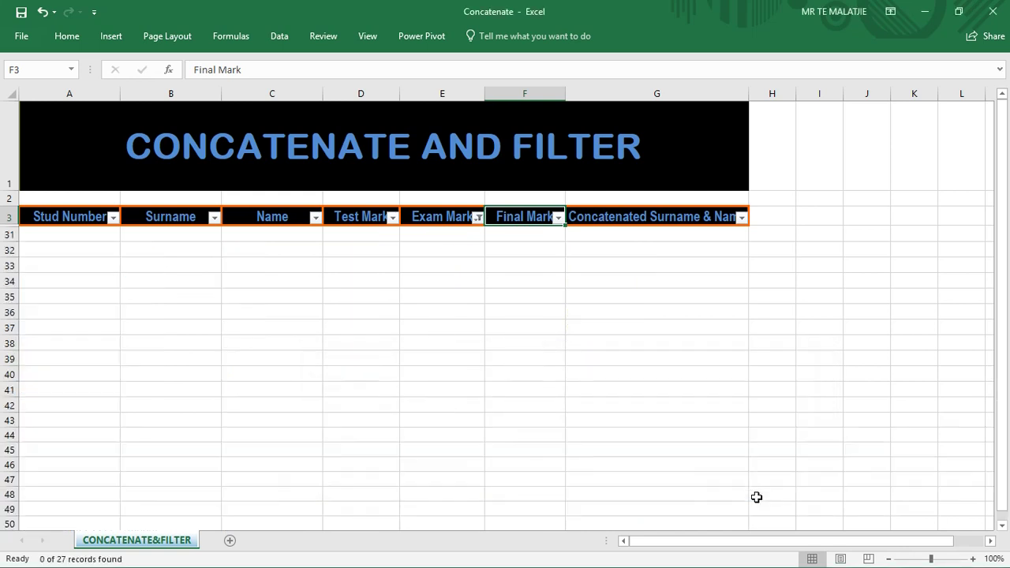
Revise the Exam Mark custom filter to equals 75 Or is greater than 75 and apply it.
{"action": "left_click", "coordinate": [479, 224]}
{"action": "left_click", "coordinate": [478, 218]}
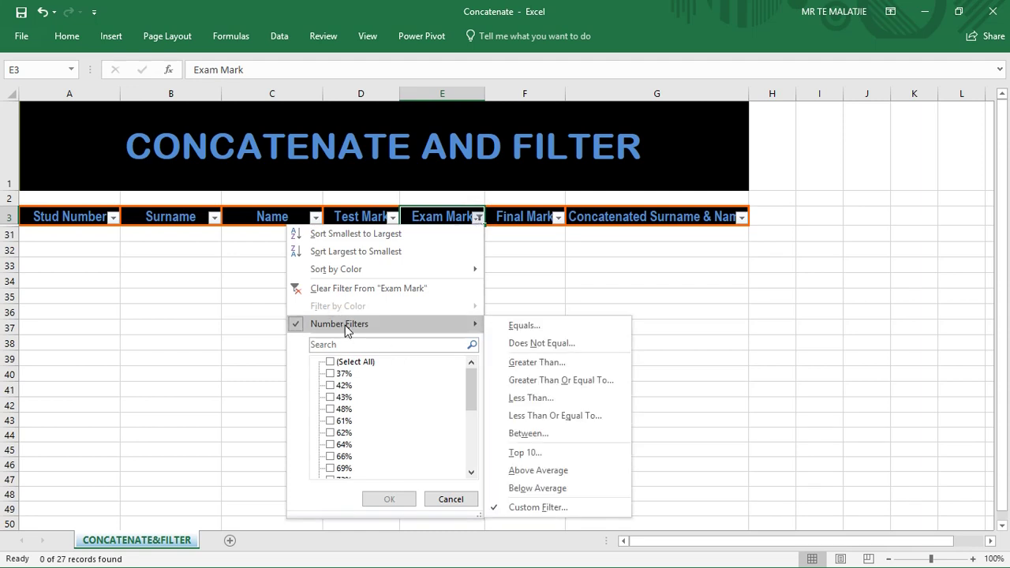
{"action": "left_click", "coordinate": [526, 506]}
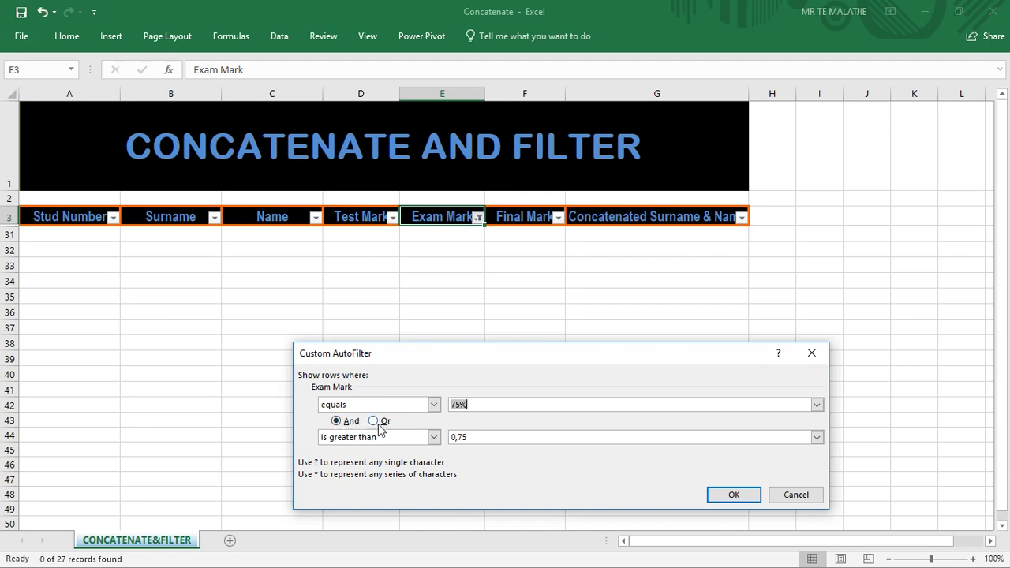
{"action": "left_click", "coordinate": [376, 423]}
{"action": "left_click", "coordinate": [466, 437]}
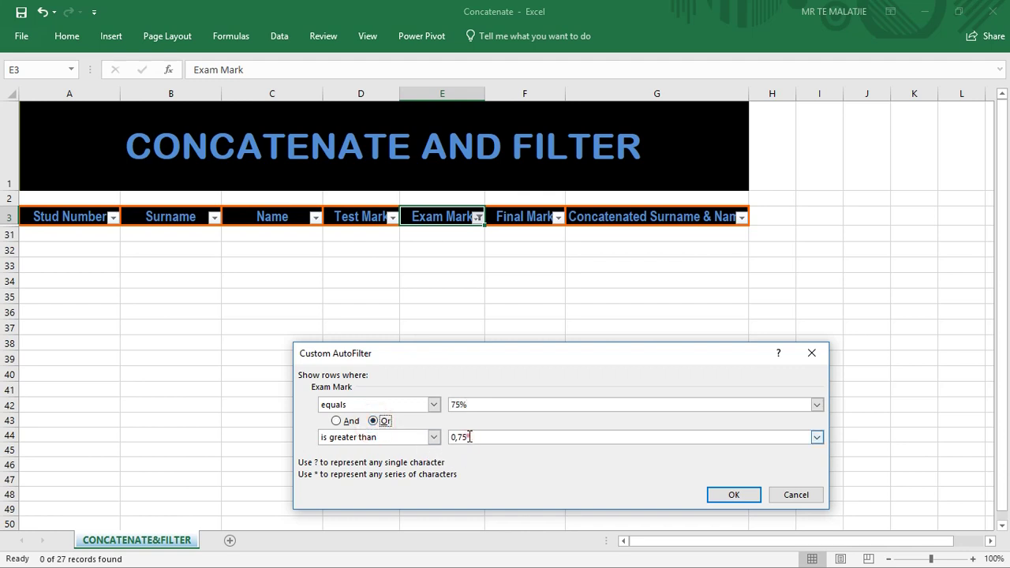
{"action": "key", "text": "BackSpace"}
{"action": "key", "text": "BackSpace"}
{"action": "type", "text": "75"}
{"action": "double_click", "coordinate": [473, 404]}
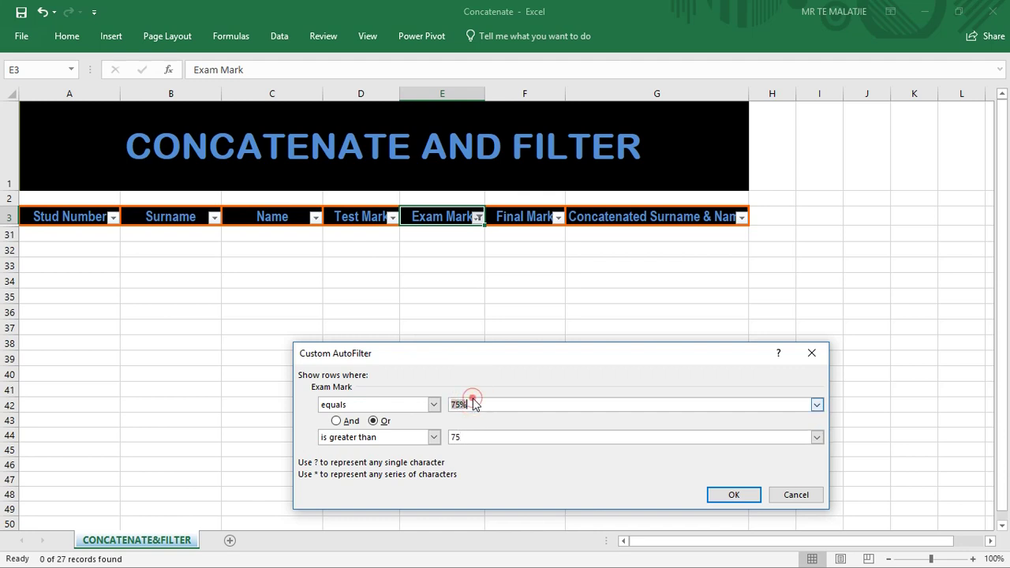
{"action": "left_click", "coordinate": [469, 404]}
{"action": "key", "text": "BackSpace"}
{"action": "left_click", "coordinate": [710, 495]}
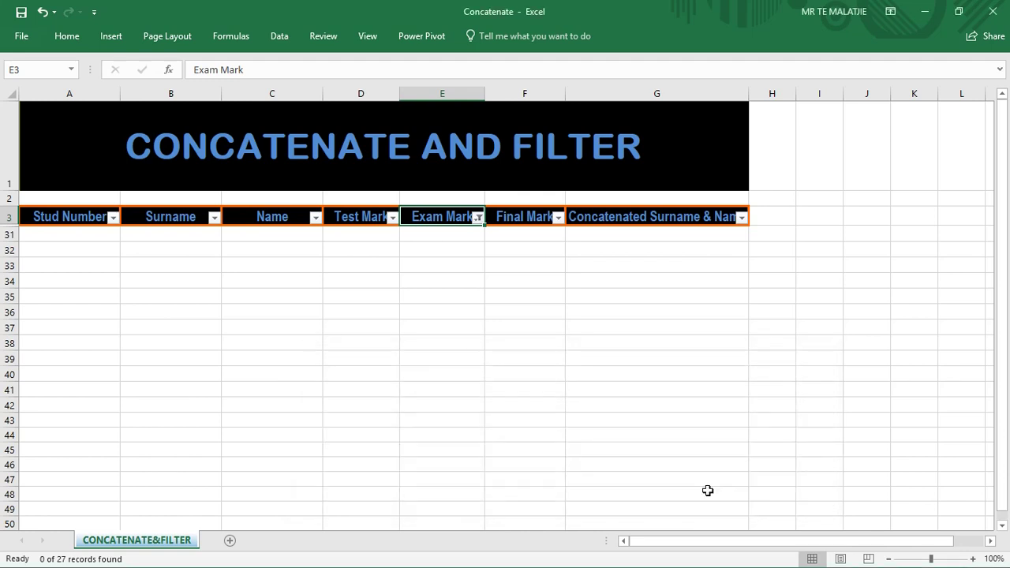
Pick 75% from both Exam Mark custom filter value lists, joined with Or, and apply it.
{"action": "left_click", "coordinate": [478, 218]}
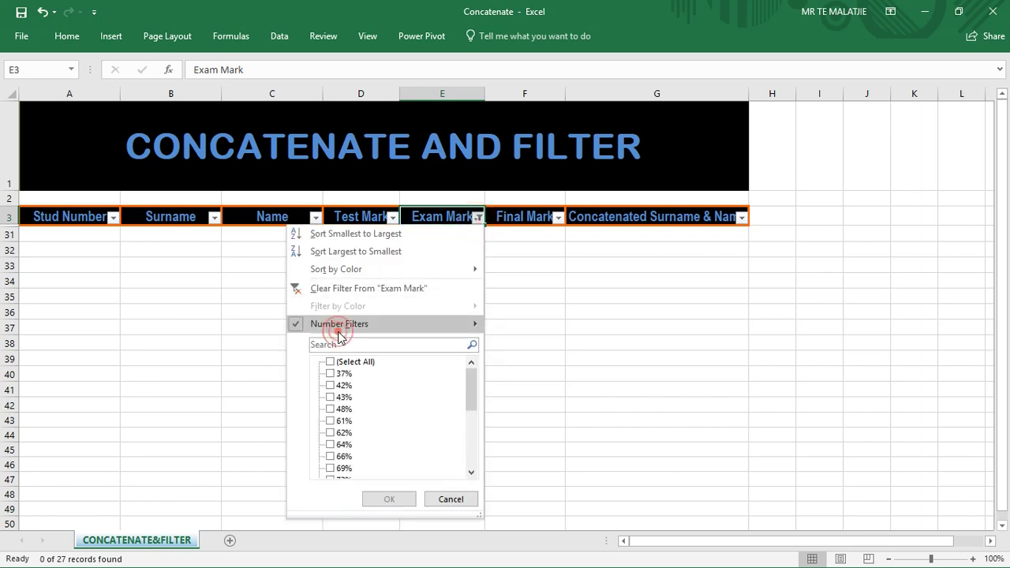
{"action": "mouse_move", "coordinate": [338, 325]}
{"action": "left_click", "coordinate": [537, 505]}
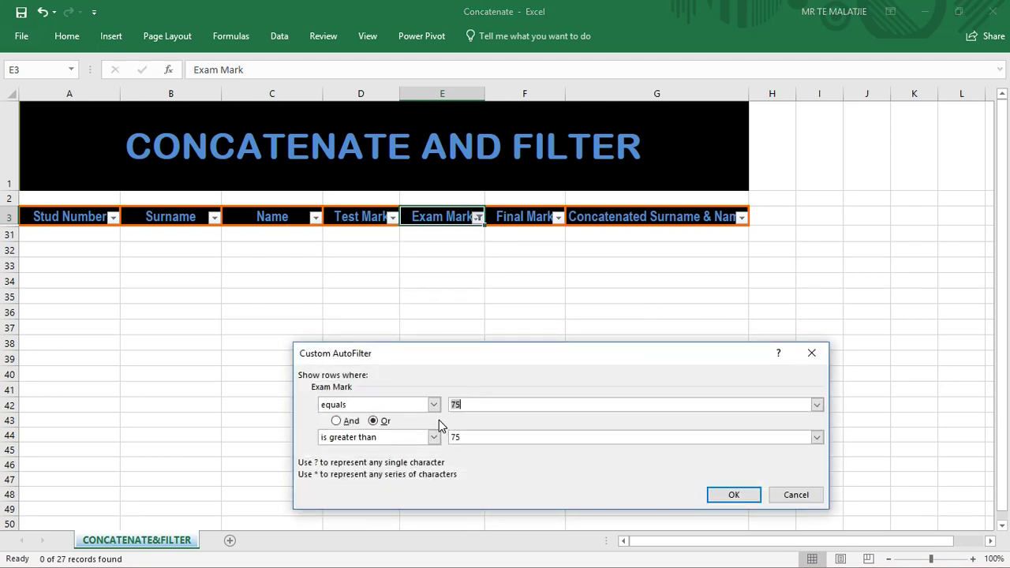
{"action": "left_click", "coordinate": [464, 410]}
{"action": "left_click", "coordinate": [469, 405]}
{"action": "left_click", "coordinate": [817, 404]}
{"action": "left_click", "coordinate": [571, 476]}
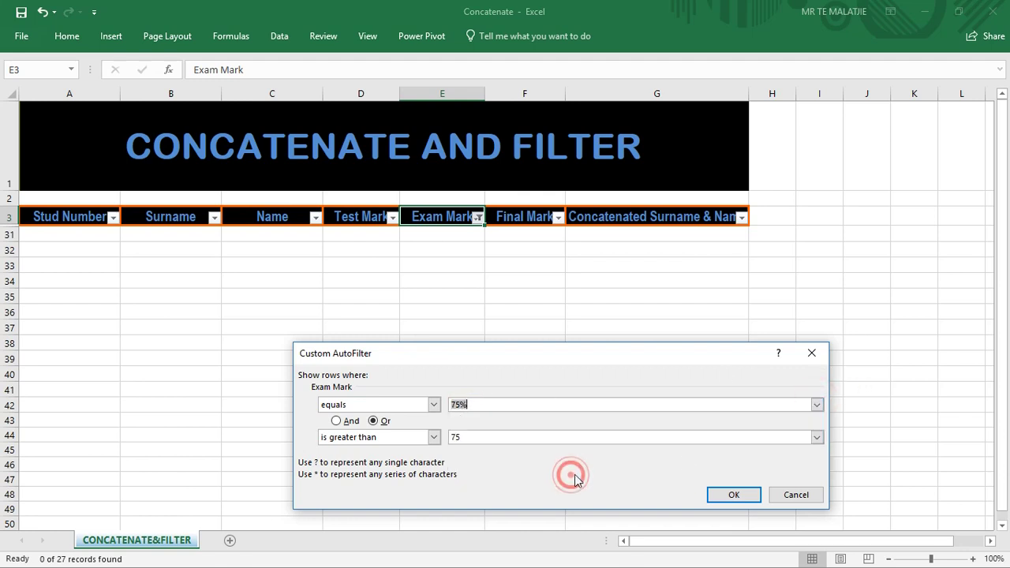
{"action": "left_click", "coordinate": [817, 437]}
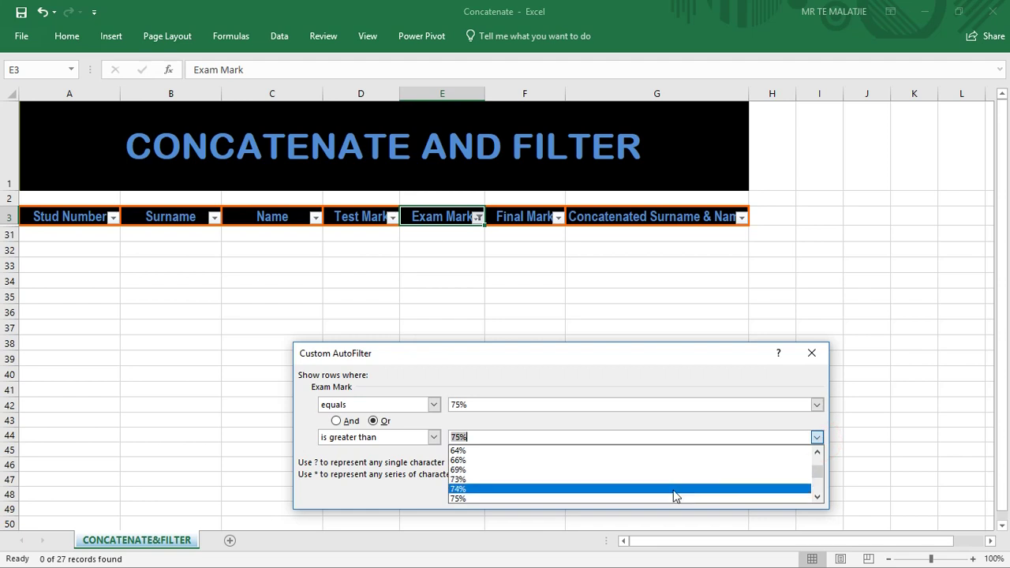
{"action": "left_click", "coordinate": [668, 496]}
{"action": "left_click", "coordinate": [726, 495]}
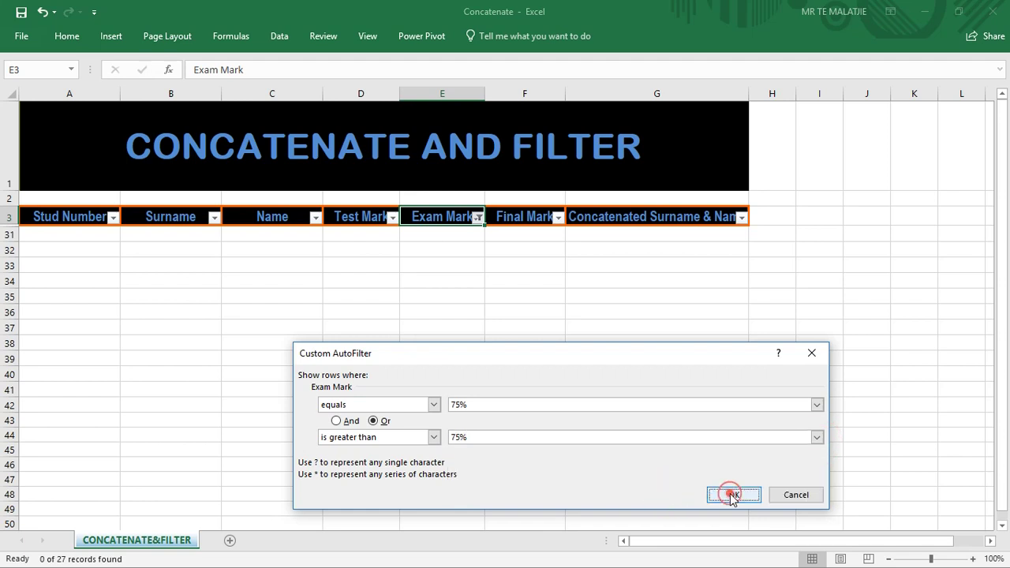